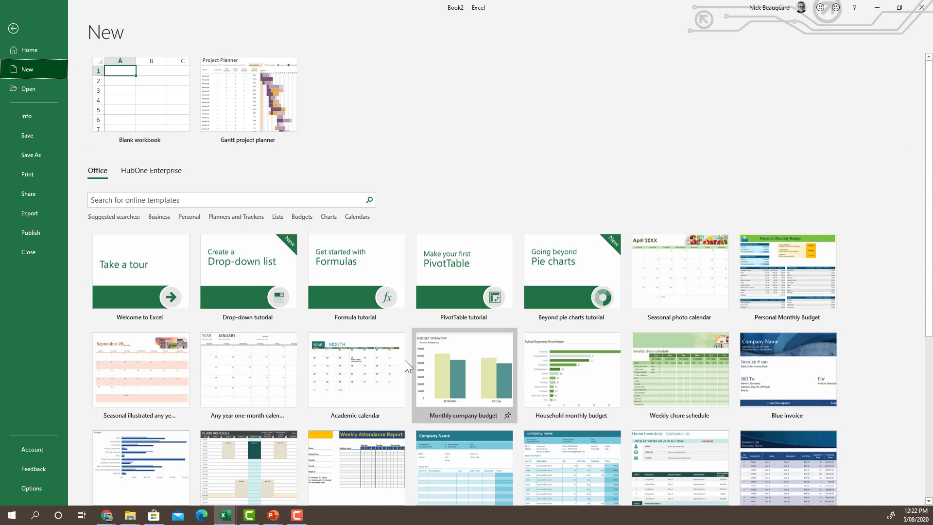
- Create a new blank workbook (Book3), then return to the 'Create a Workbook' slide show
left_click(145, 88)
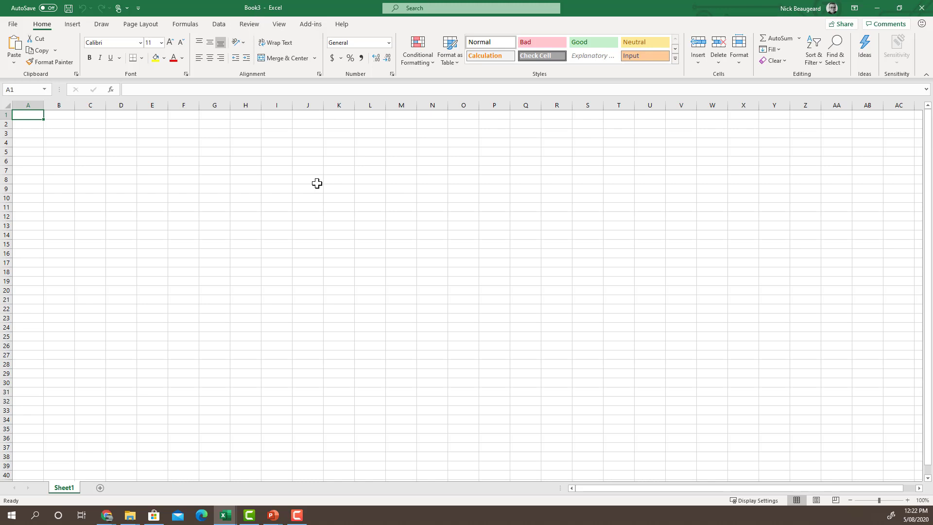
key("alt+Tab")
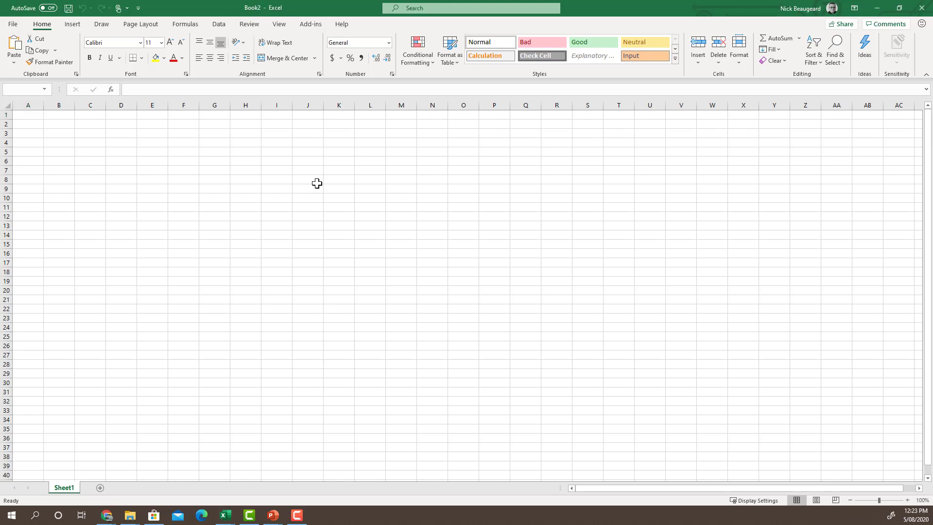
key("alt+Tab")
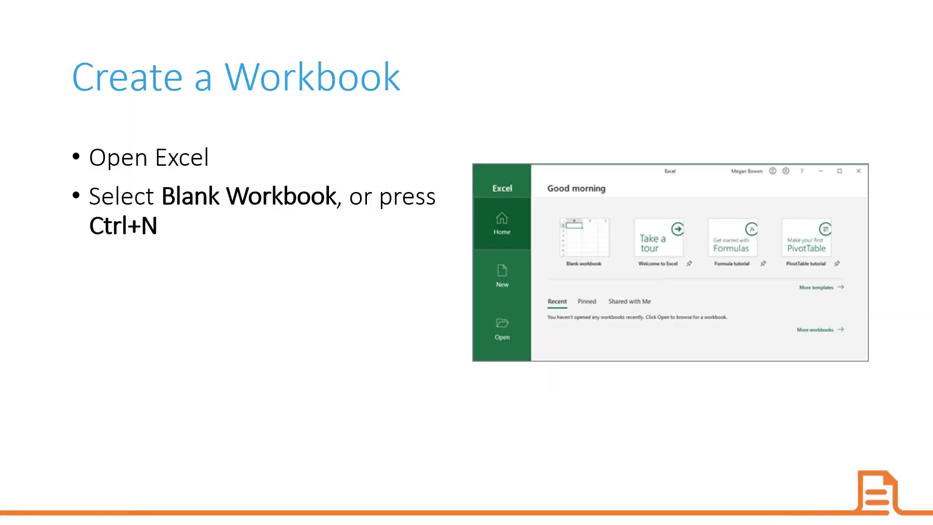
- Advance to the 'Enter data manually' slide and return to the blank Book3 workbook
key("Right")
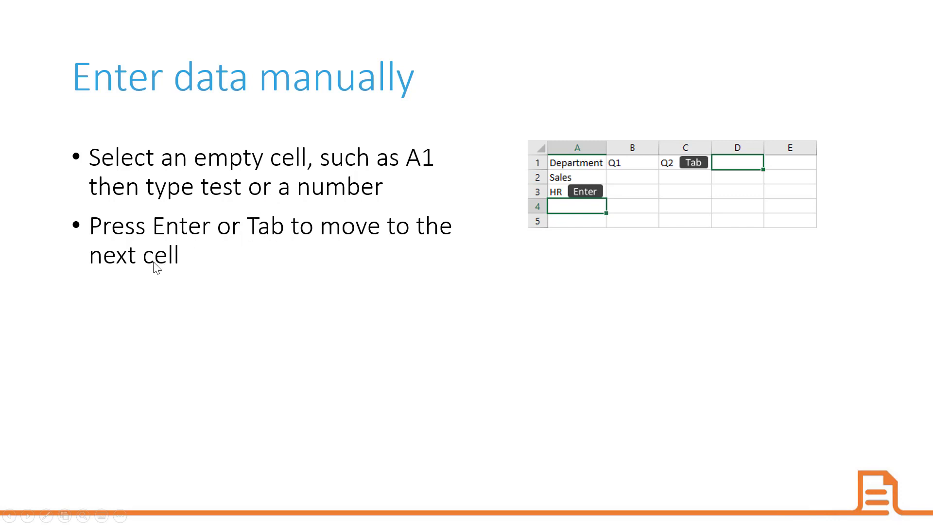
key("alt+Tab")
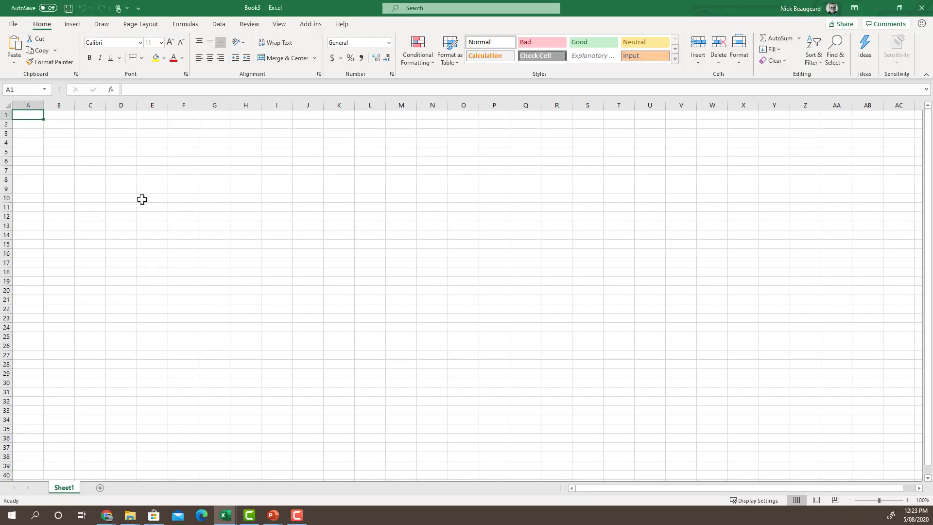
- Enter hello in A1, then hi and a first name in A2:B2
type("hello")
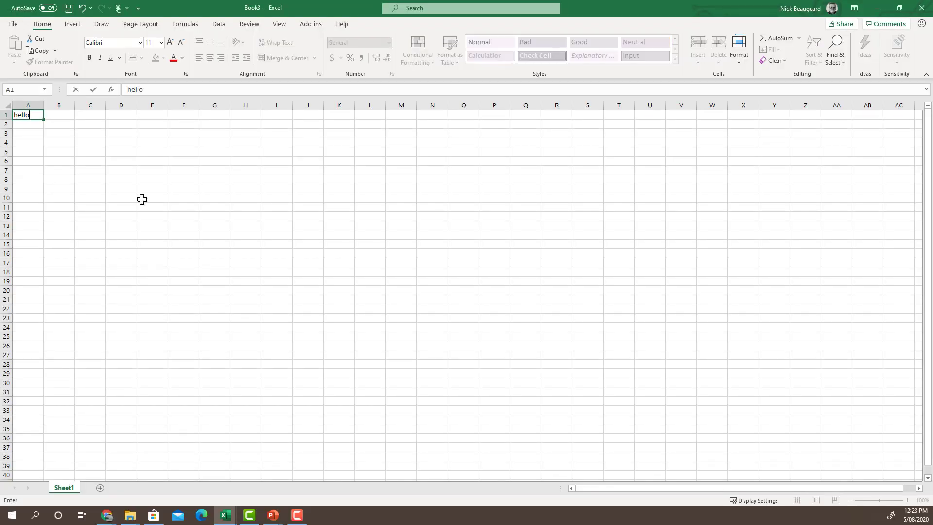
key("Return")
type("hi")
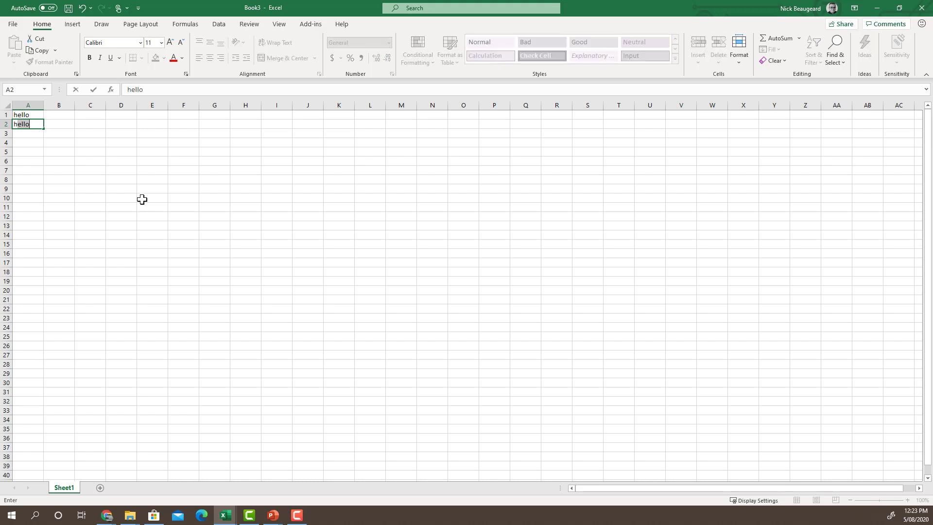
key("Tab")
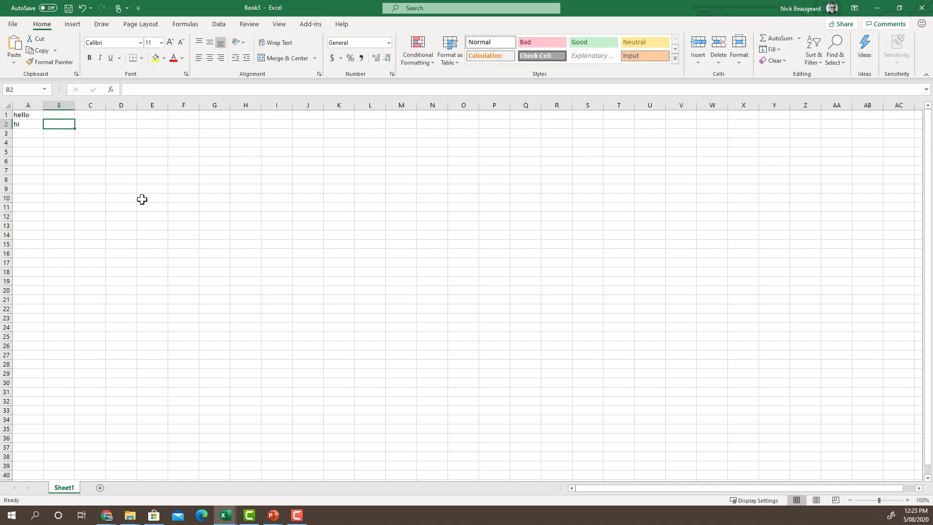
type("nick")
key("Return")
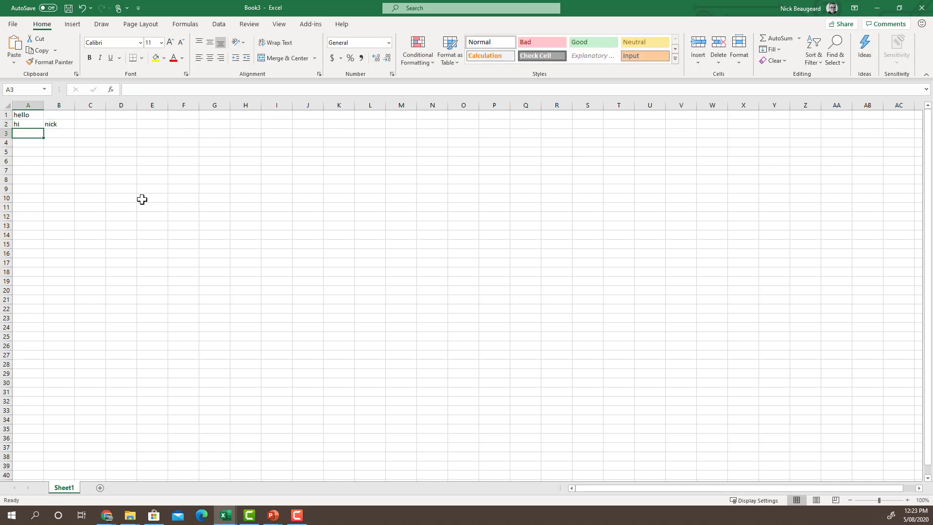
- Fill A3:E3 with hello, the first name, how, are, you, leaving row 4 blank
type("helloi")
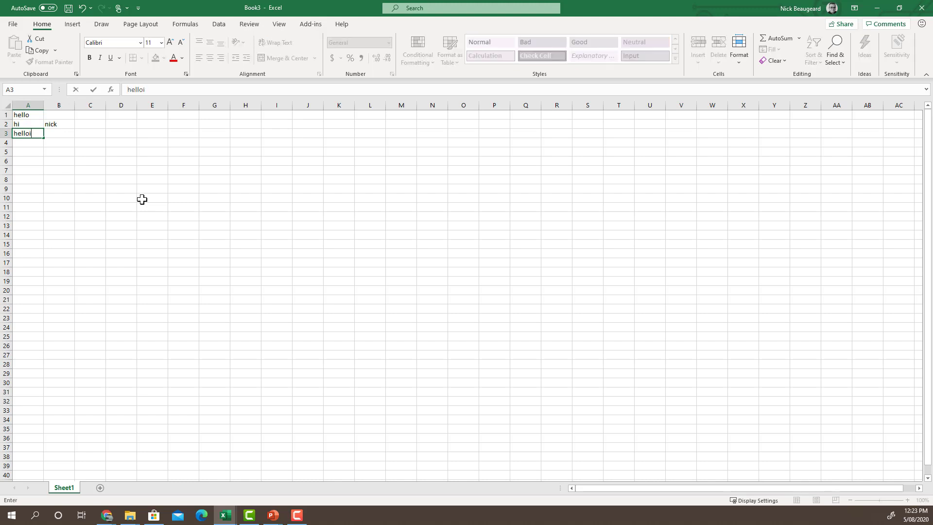
key("Tab")
type("nick")
key("Tab")
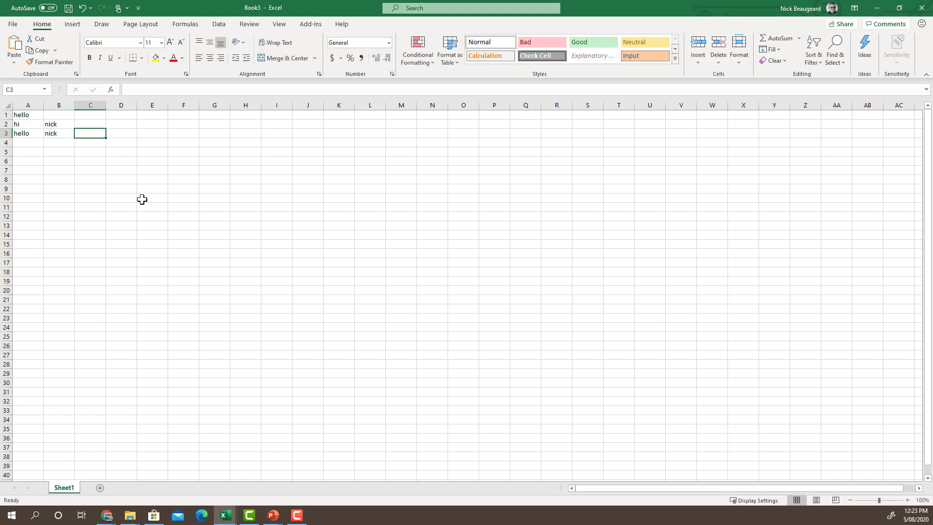
type("how")
key("Tab")
type("are")
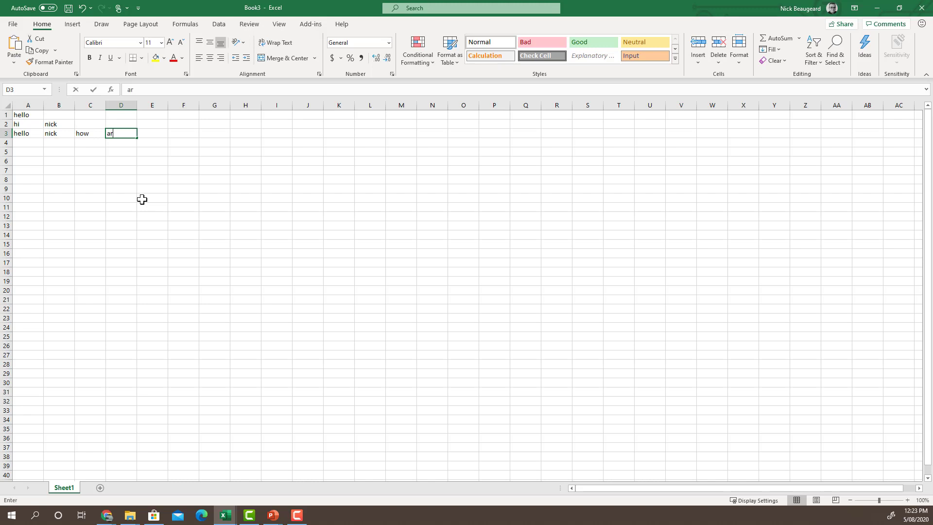
key("Tab")
type("you")
key("BackSpace")
key("BackSpace")
key("BackSpace")
type("you")
key("Return")
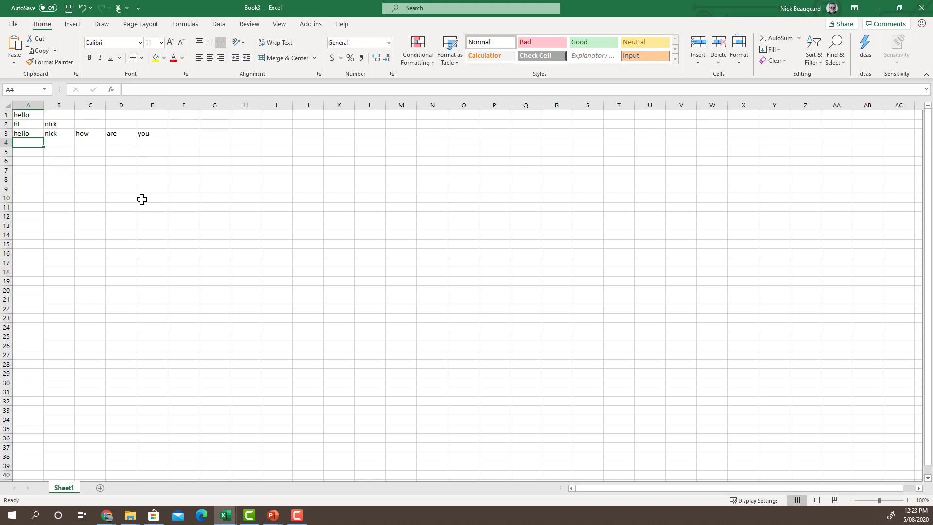
key("Return")
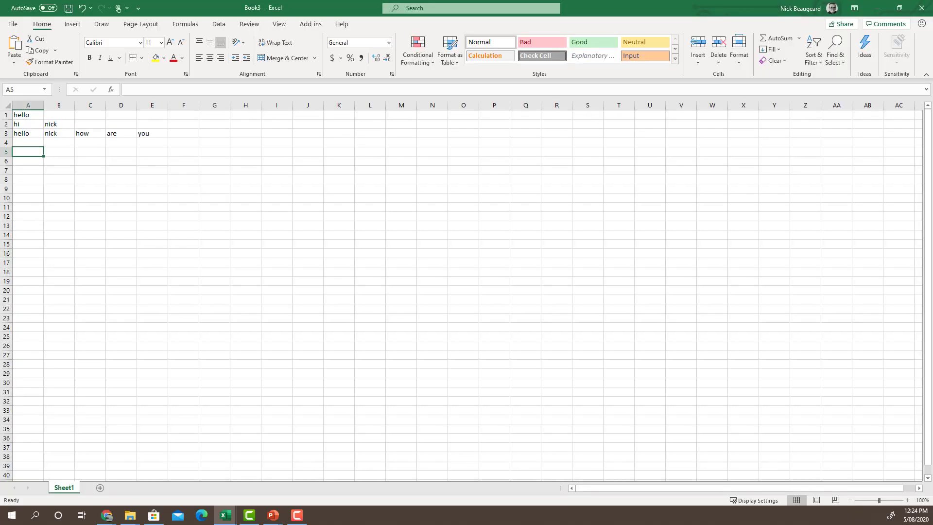
- Enter Jan, Feb, Mar in B5:D5 and extend the month series to Dec in M5
left_click(59, 152)
type("Jan")
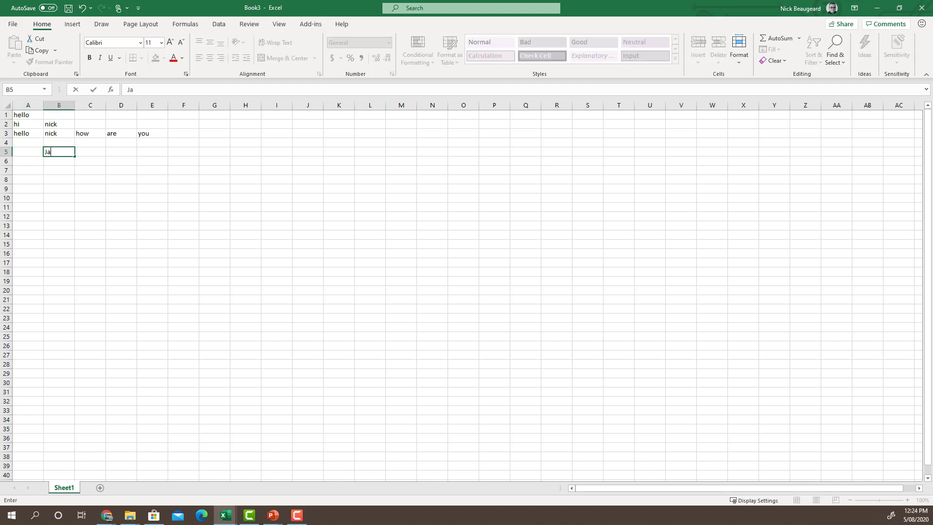
key("Tab")
type("Feb")
key("Tab")
type("Mar")
key("shift+Left")
key("shift+Left")
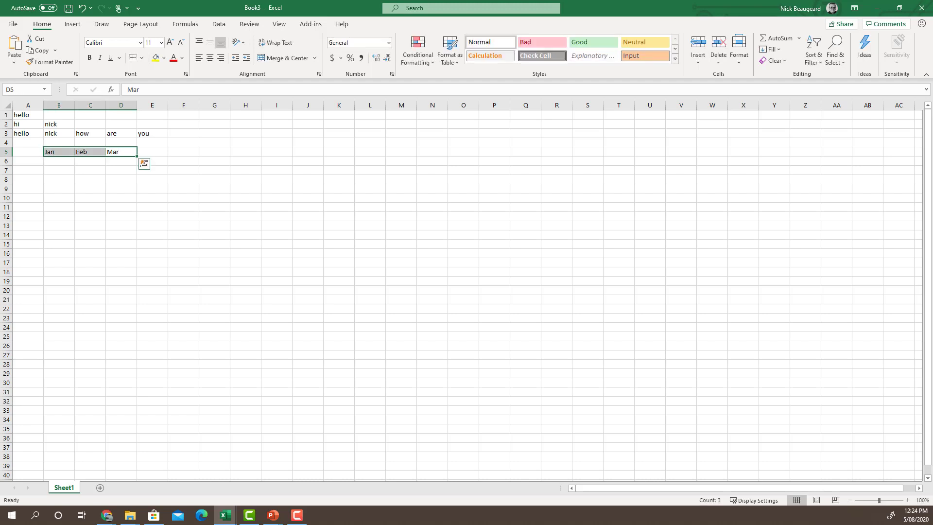
left_click_drag(137, 156, 413, 168)
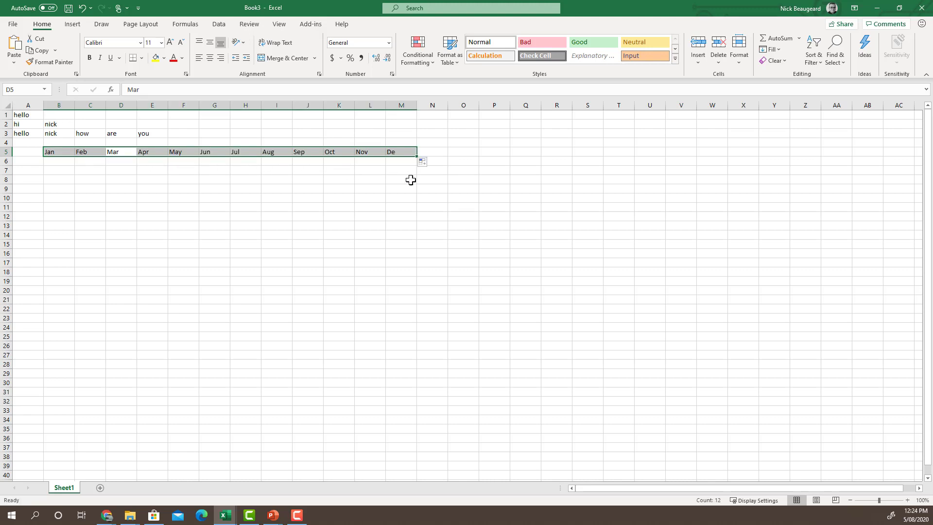
- Enter 2014 and 2015 in A6:A7 and fill the years down to 2025 in A17
left_click(29, 162)
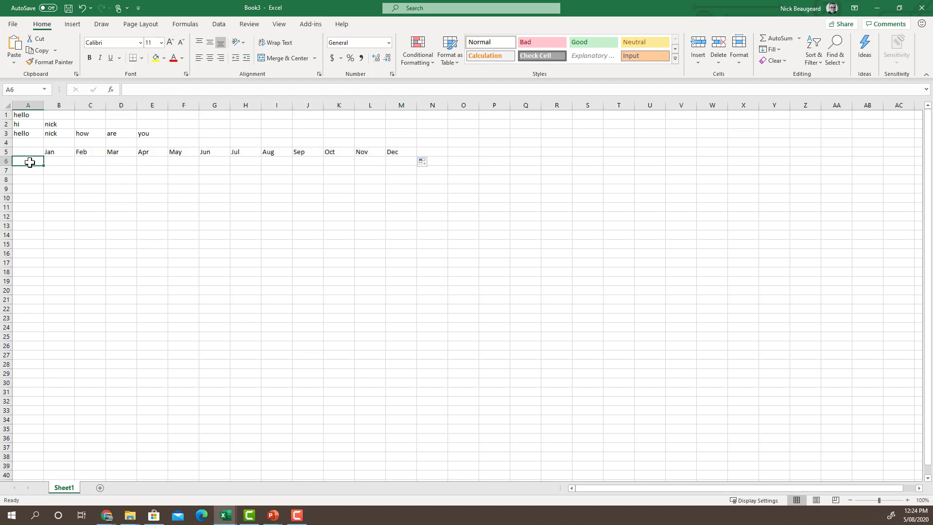
type("201")
key("Return")
type("2014")
key("BackSpace")
key("BackSpace")
type("5")
left_click(30, 162)
key("shift+Down")
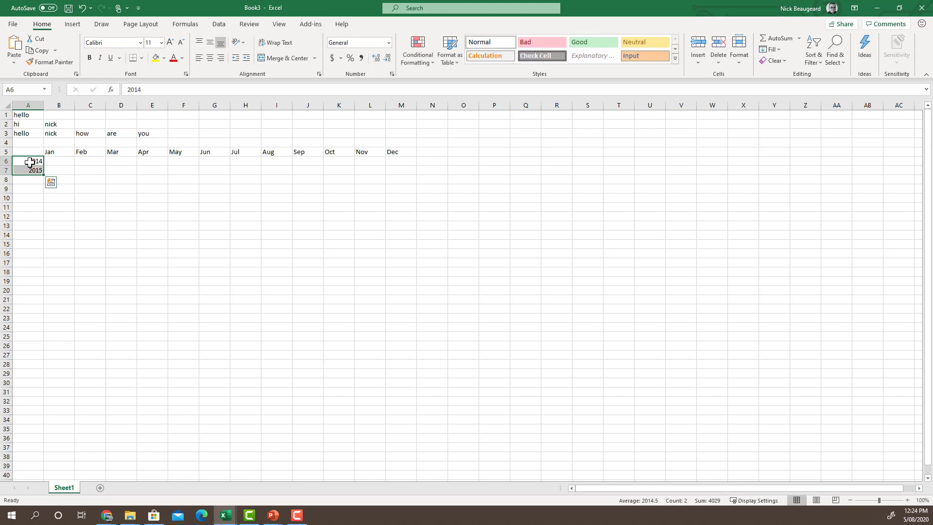
left_click_drag(42, 174, 38, 268)
left_click(132, 271)
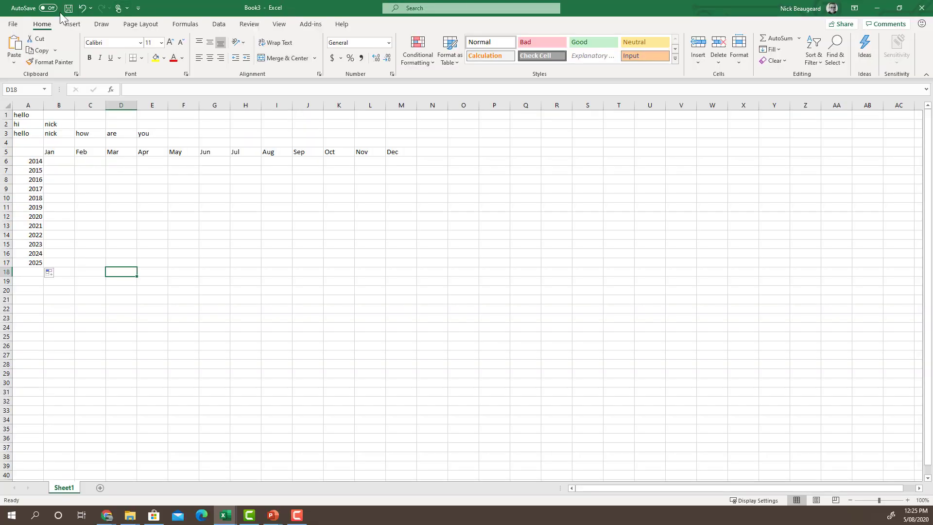
- Save the workbook to OneDrive - HubOne Enterprise as LunchwithExcel
left_click(18, 24)
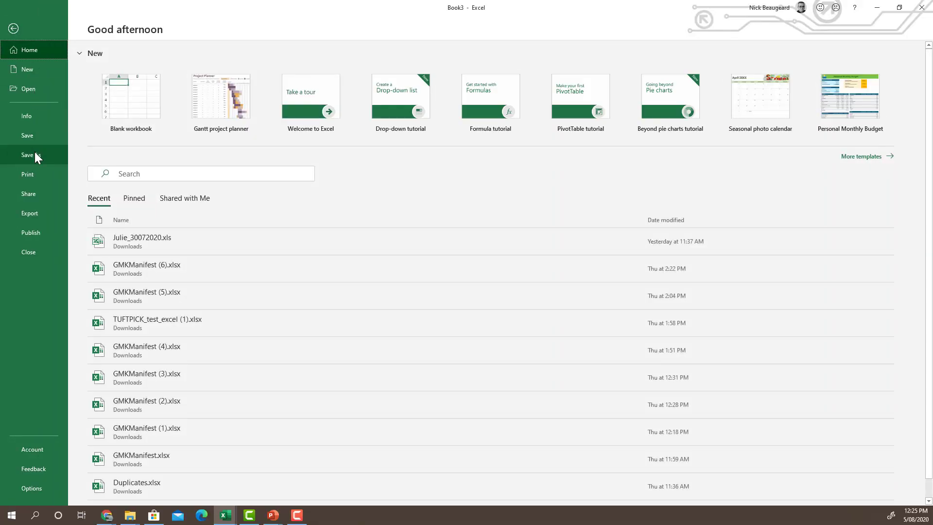
left_click(34, 153)
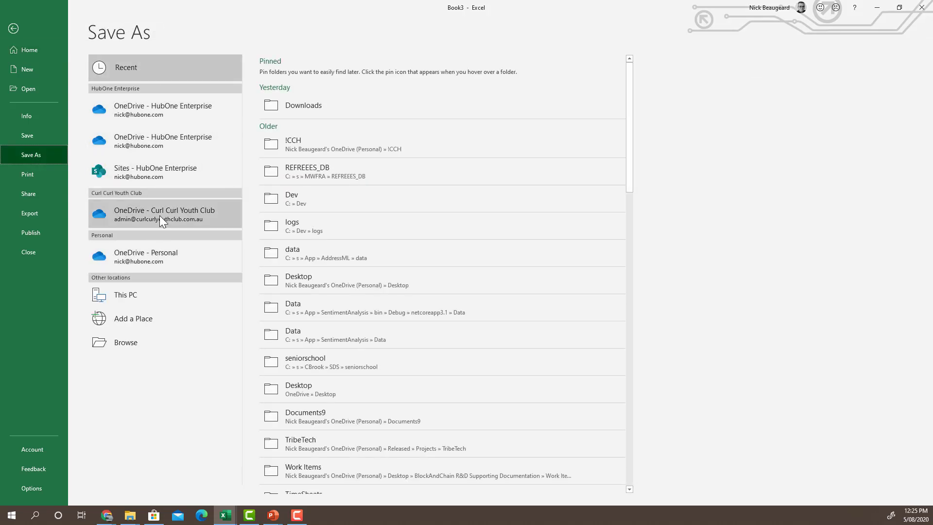
left_click(176, 110)
left_click(322, 74)
type("LunchwithExce")
double_click(321, 74)
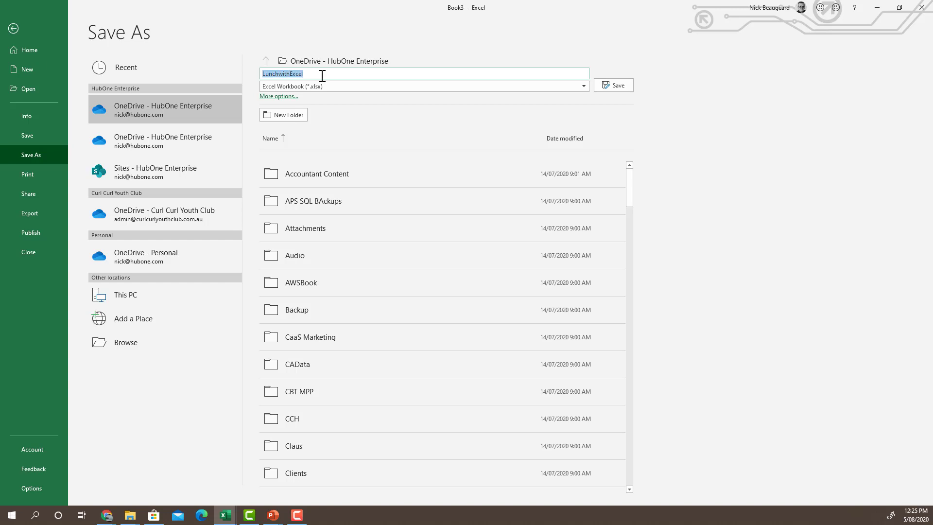
key("Return")
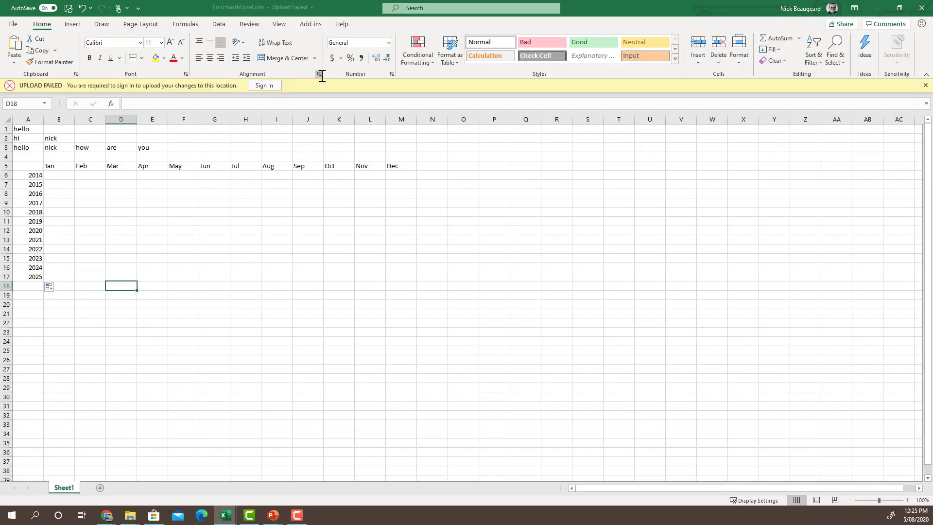
- Sign in with the work account e-mail to upload, then switch to the OneDrive slide
left_click(270, 86)
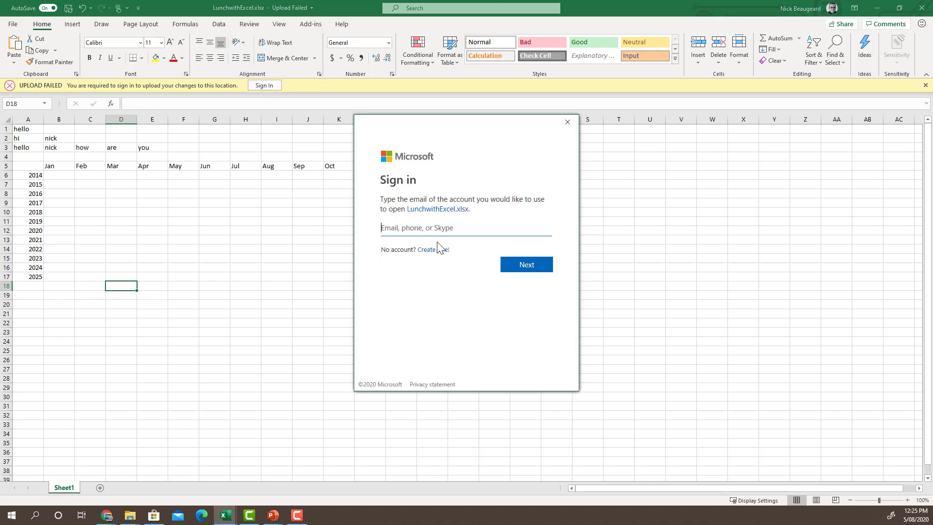
key("Return")
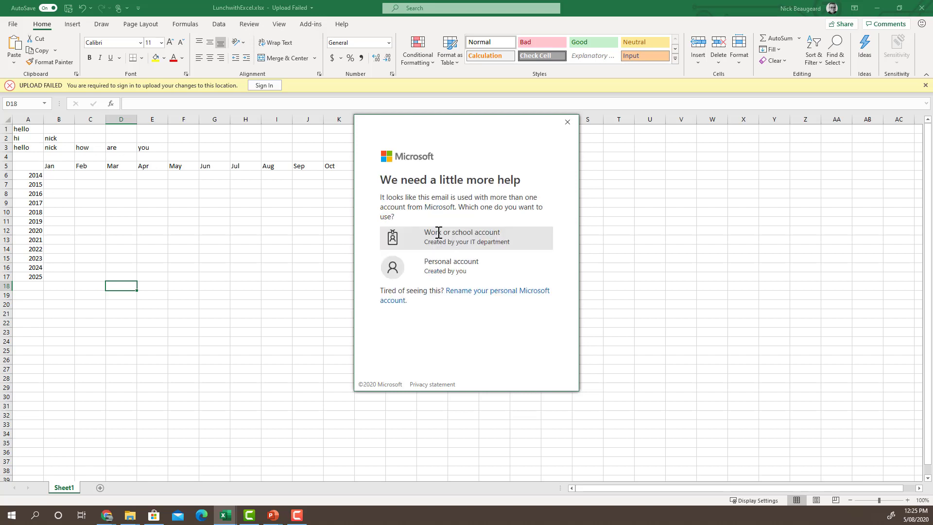
left_click(438, 234)
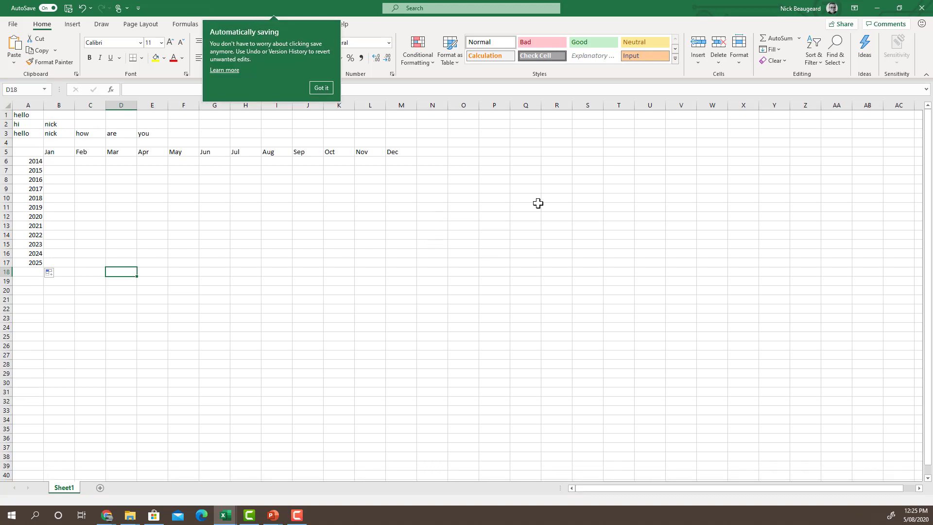
left_click(321, 88)
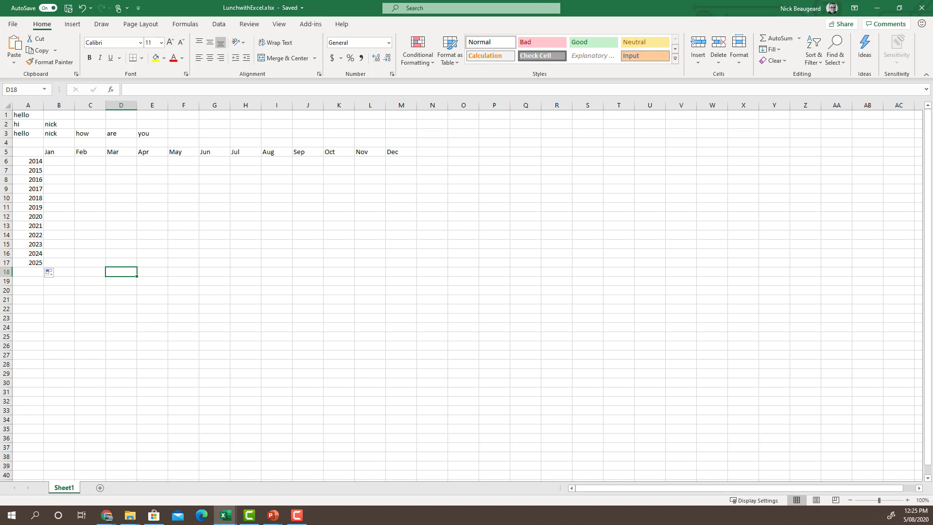
key("alt+Tab")
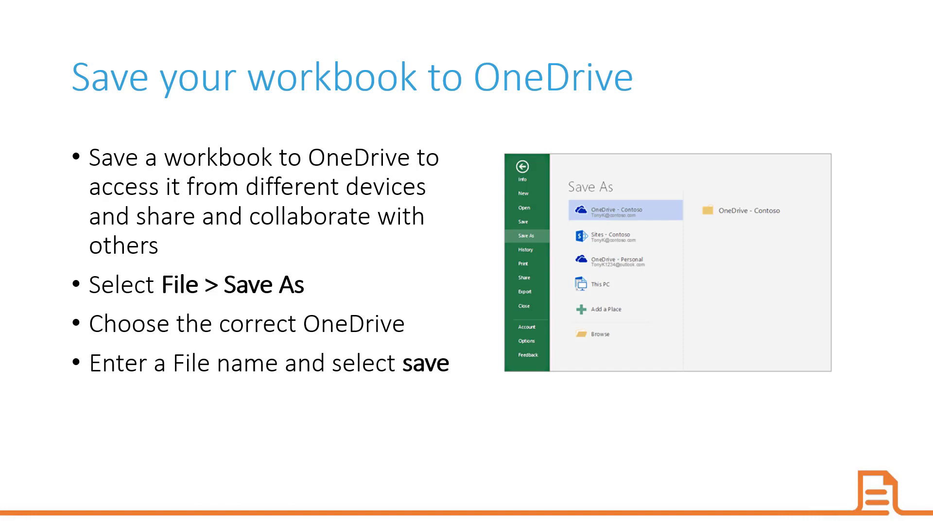
- Advance the slideshow to the 'Fill a column with flash fill' slide
key("Right")
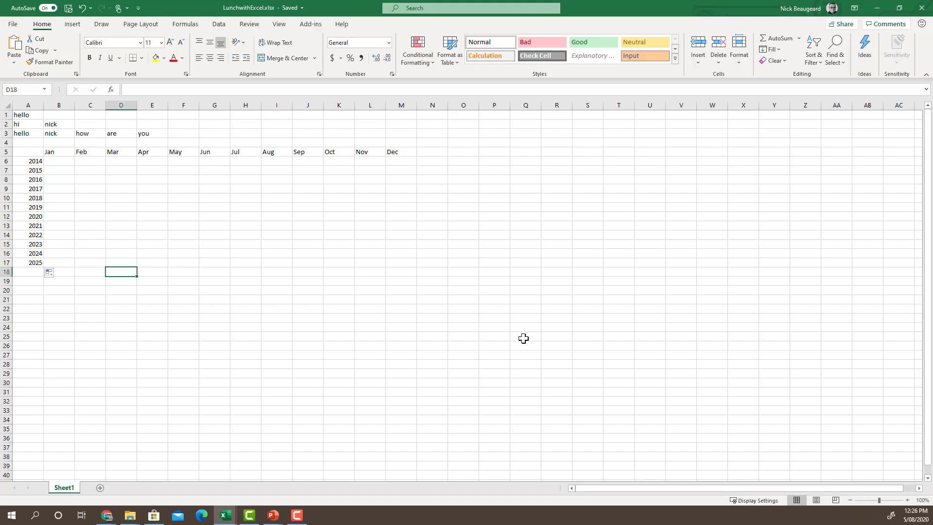
- List five people's full names down D19:D23
left_click(120, 282)
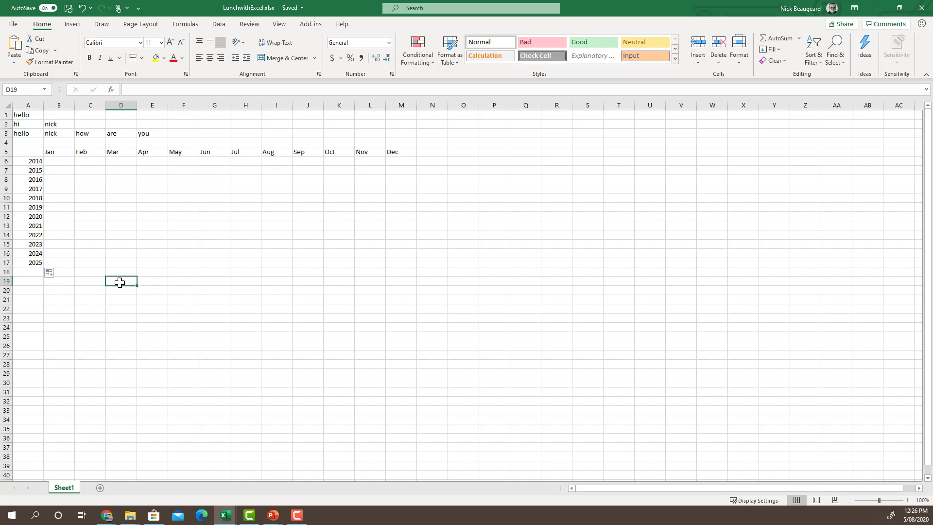
key("Return")
type("Jojnhn Smith")
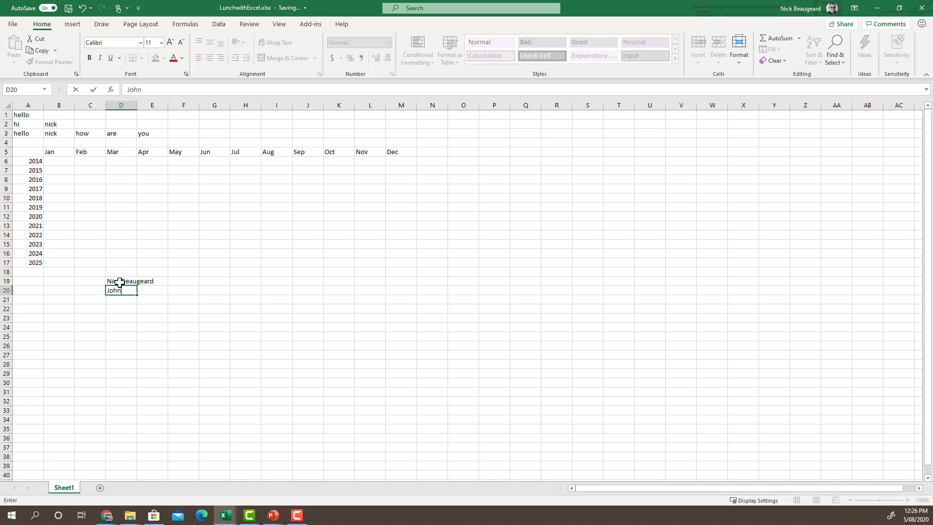
key("Return")
key("Return")
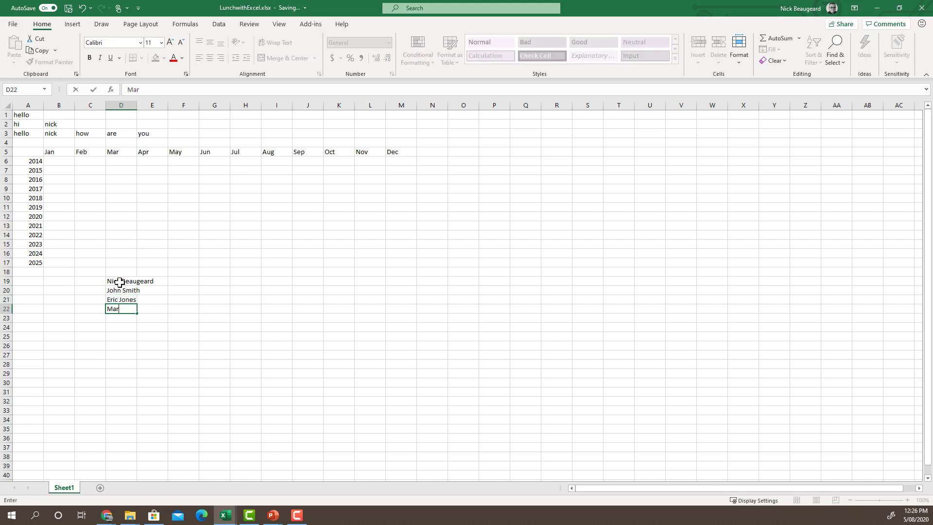
key("Return")
type("Alec Smi")
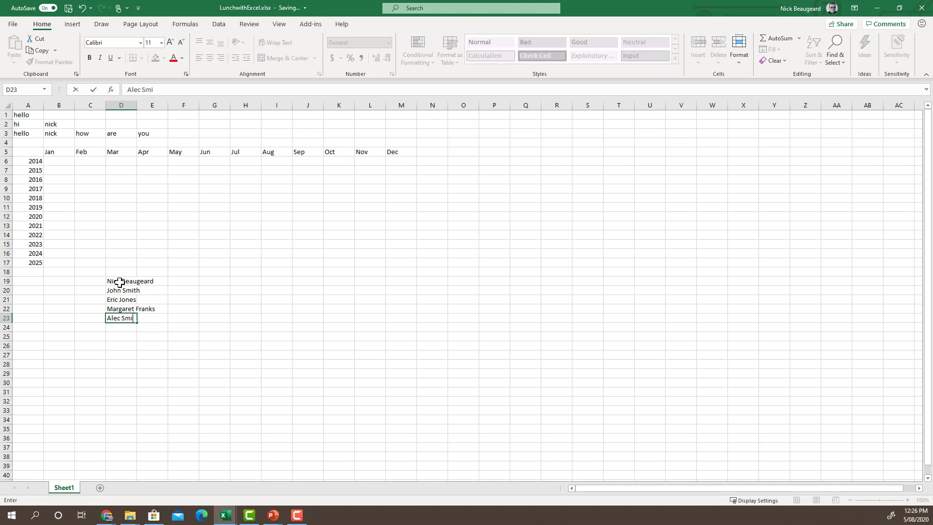
key("Right")
key("Right")
- Add a Name header in D18, a Surname header in E18, and start the first surname in E19
key("Up")
key("Up")
key("Up")
key("Up")
key("Up")
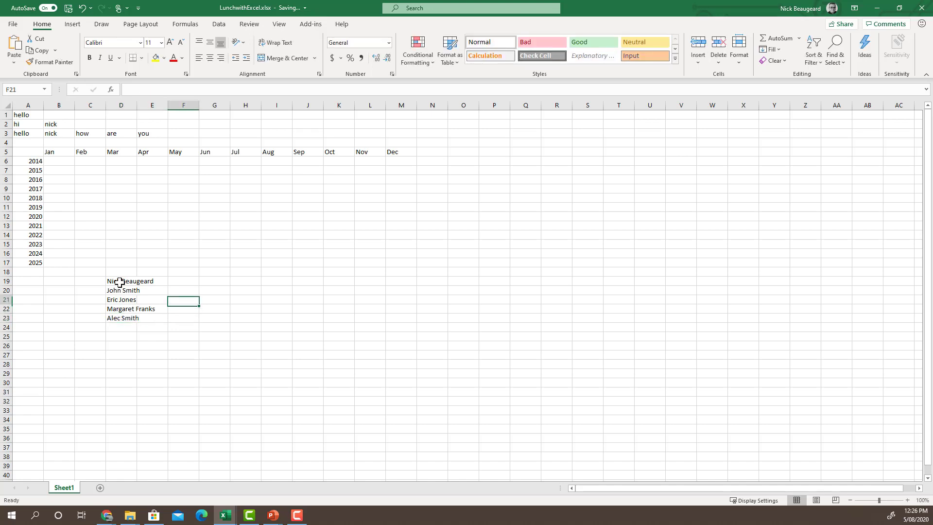
key("Left")
key("Left")
type("Name")
key("Return")
key("Right")
key("Up")
type("Surname")
key("Return")
type("B")
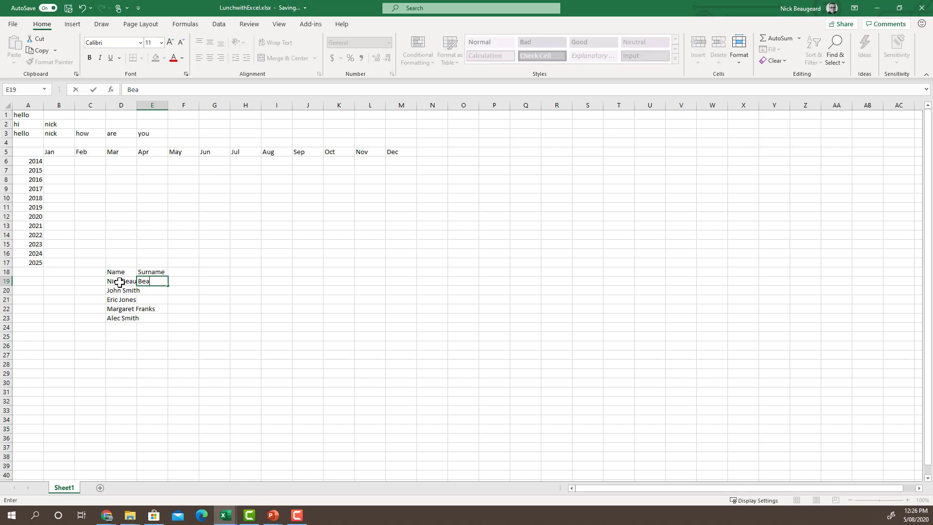
type("eaugea")
- Rename E18 to First Name and Flash Fill the first names from the full names
left_click_drag(135, 115, 163, 115)
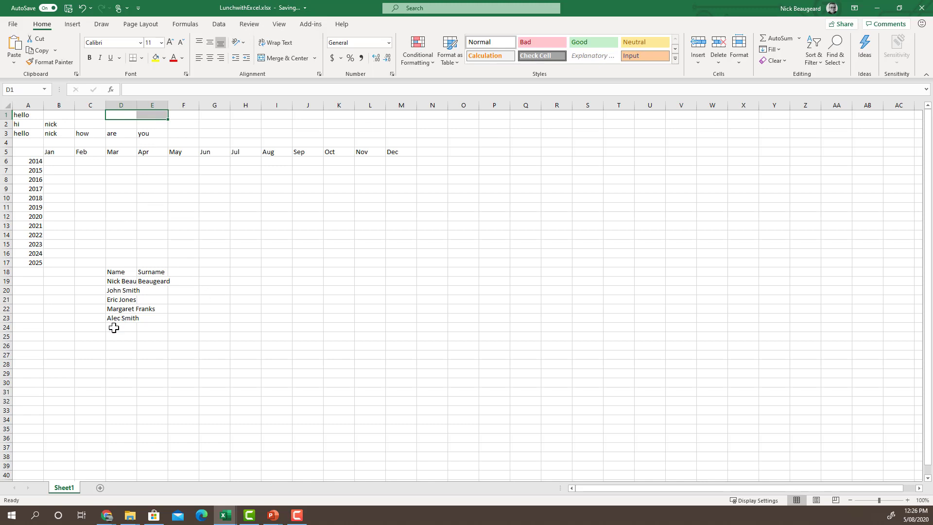
left_click(159, 281)
key("Up")
type("First Name")
key("Return")
type("Nick")
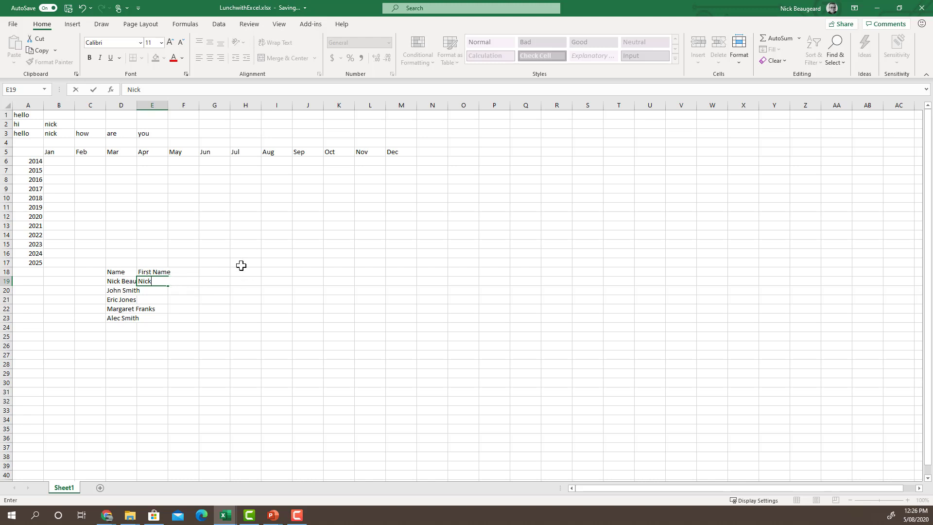
left_click(81, 23)
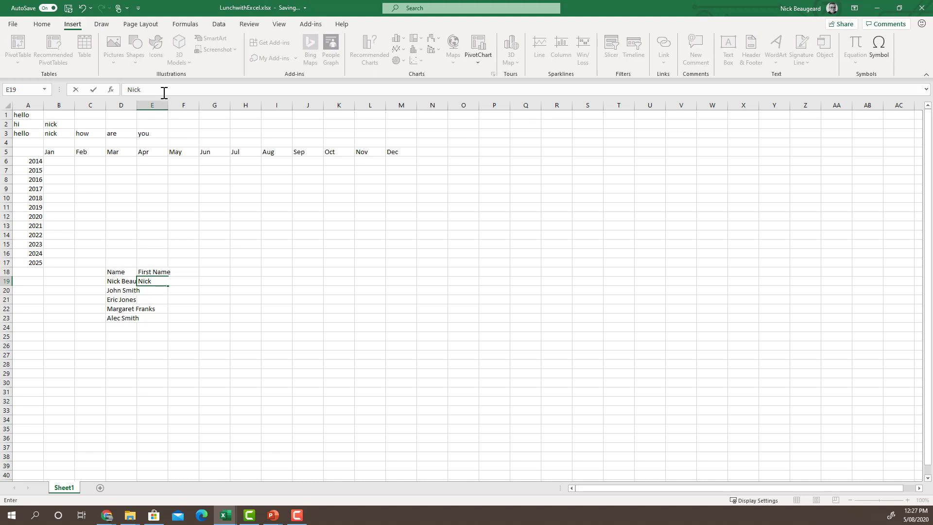
key("Return")
key("Up")
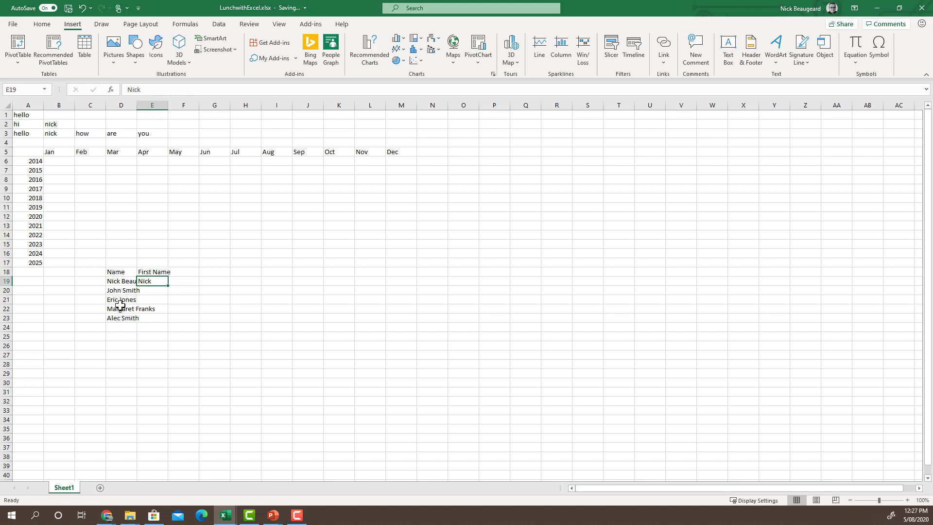
left_click(146, 291)
type("d")
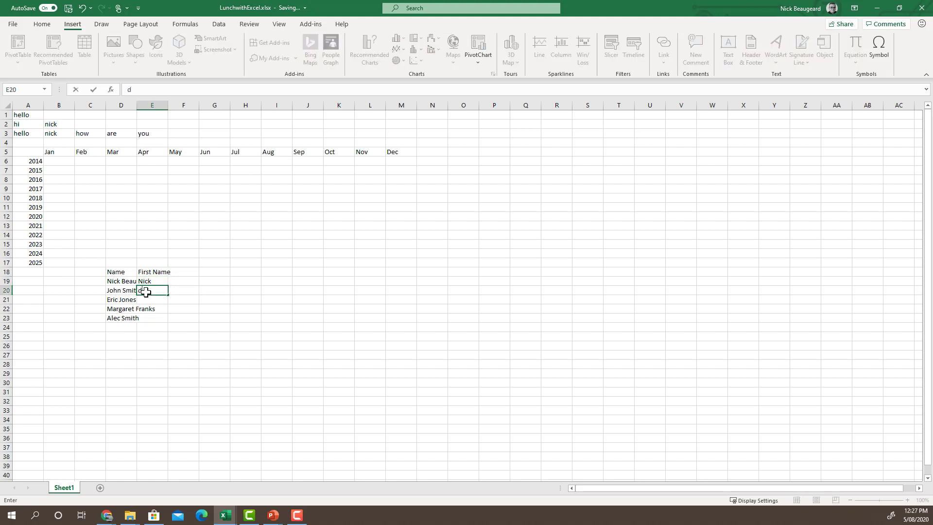
type("jlo")
type("John")
key("Return")
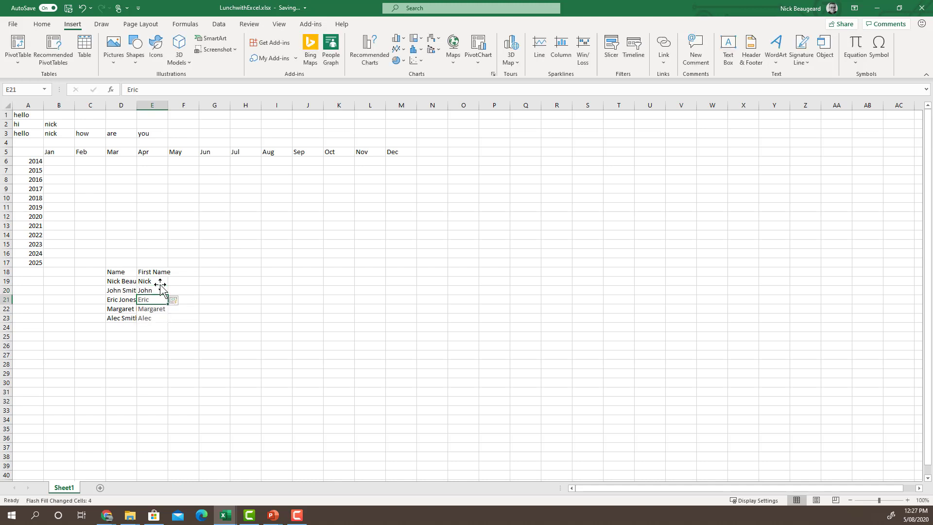
left_click(181, 300)
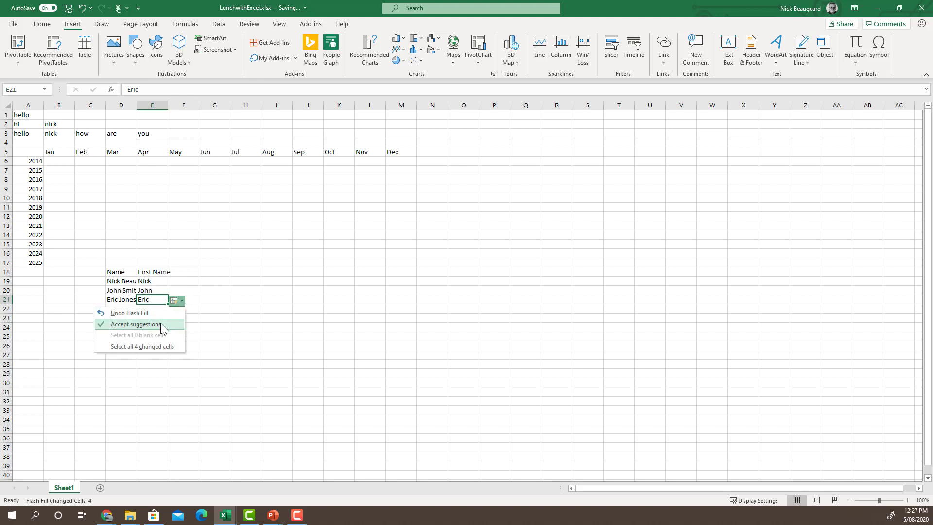
left_click(256, 319)
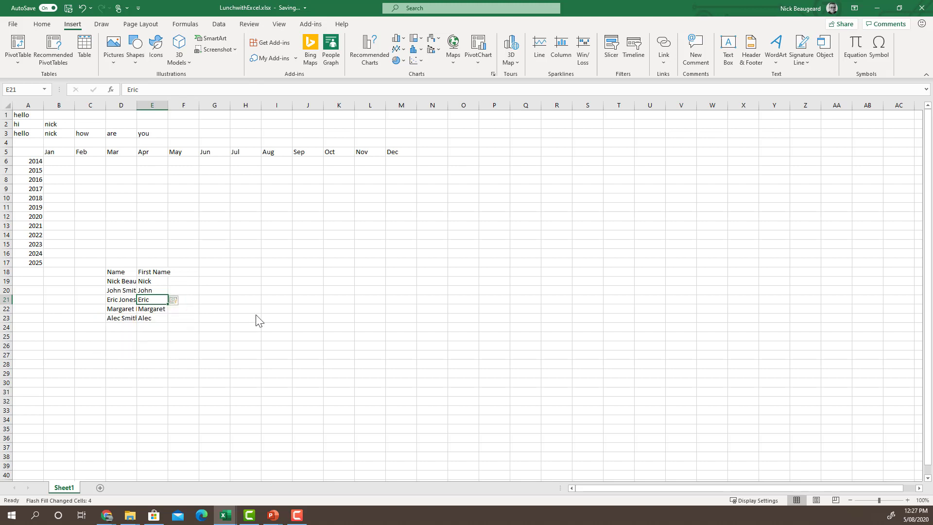
- Auto-fit columns D and E, head F18 Surname, and enter the first two surnames
double_click(136, 103)
left_click(226, 272)
left_click_drag(203, 104, 249, 105)
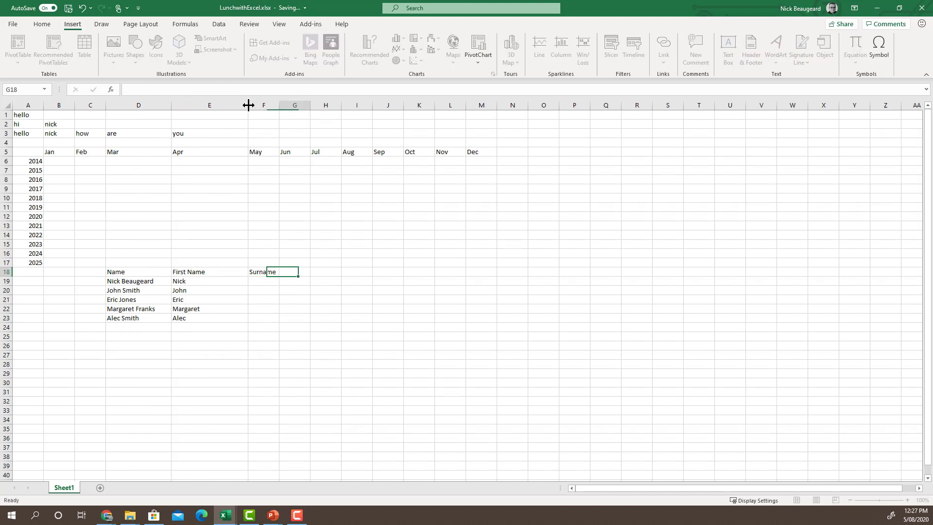
key("Tab")
key("Down")
key("Left")
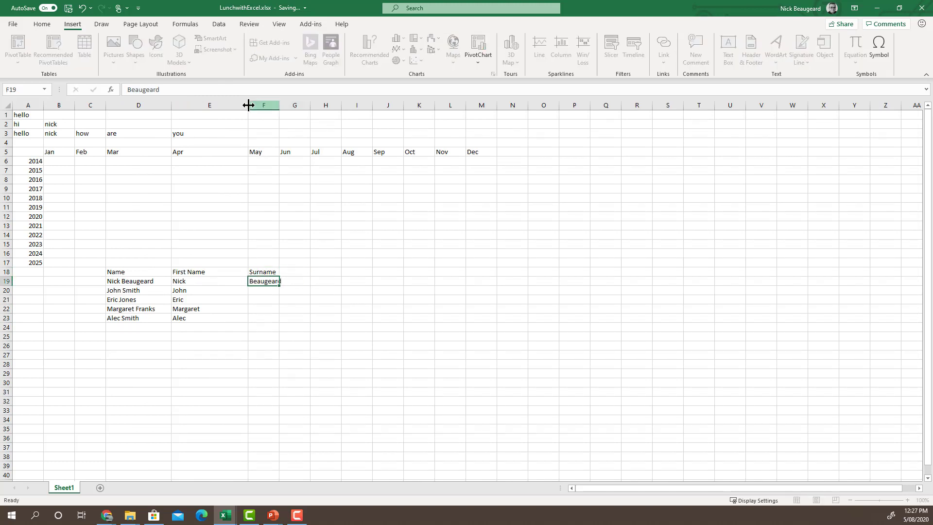
key("Return")
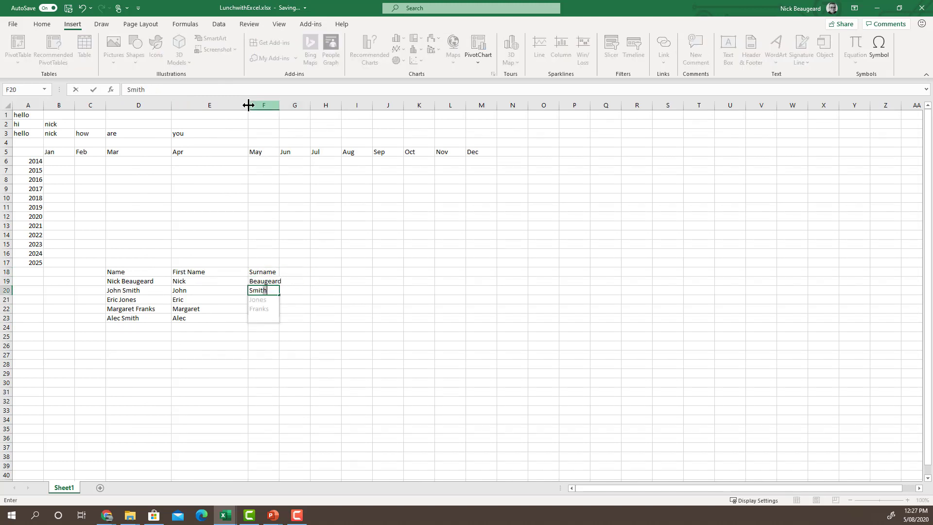
key("Return")
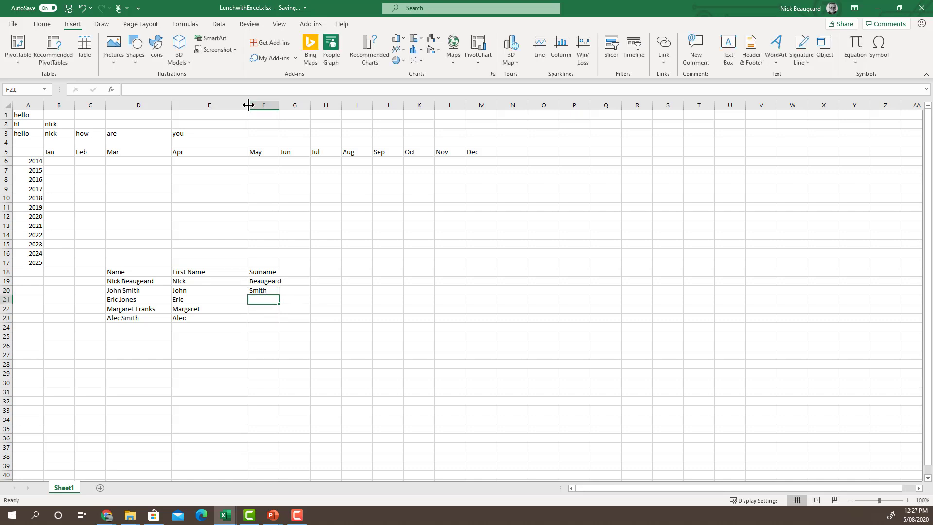
- Retype the second surname, add the third and fourth, then advance to the autosum slide
type("Jones")
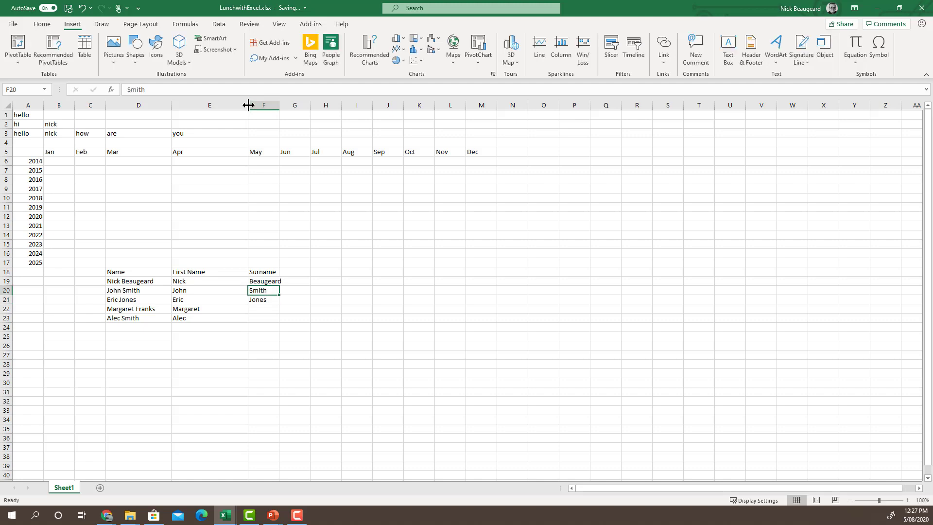
key("BackSpace")
key("BackSpace")
key("BackSpace")
key("BackSpace")
key("BackSpace")
key("Up")
type("Smi")
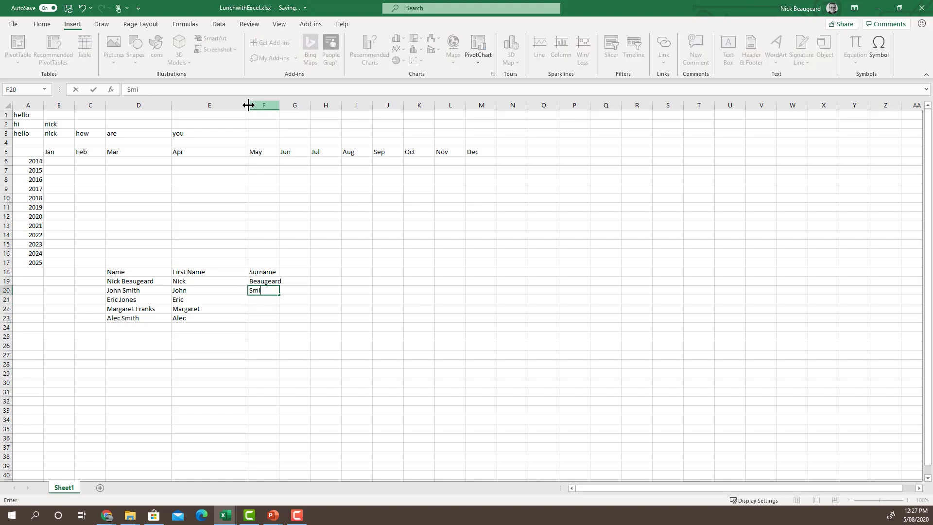
key("BackSpace")
key("BackSpace")
key("BackSpace")
key("BackSpace")
type("Smith")
key("Return")
type("Jones")
key("Return")
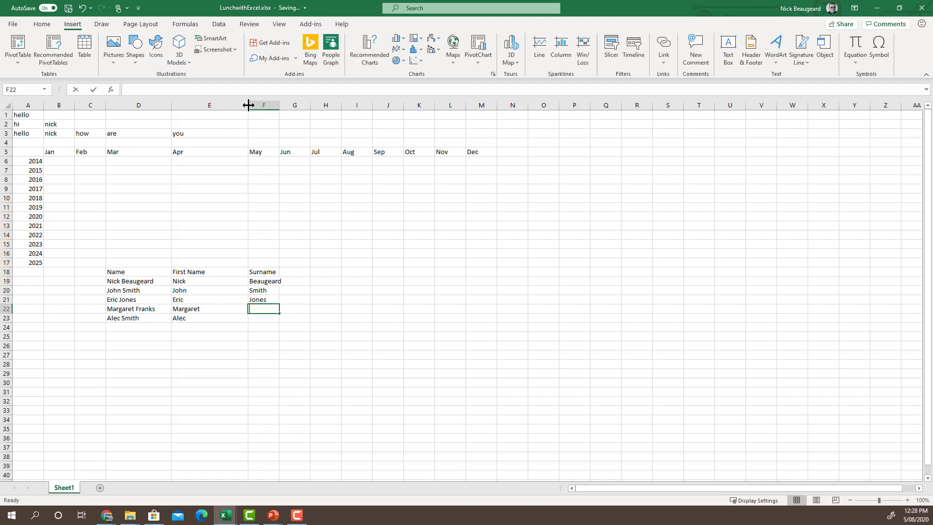
type("Franks")
key("Return")
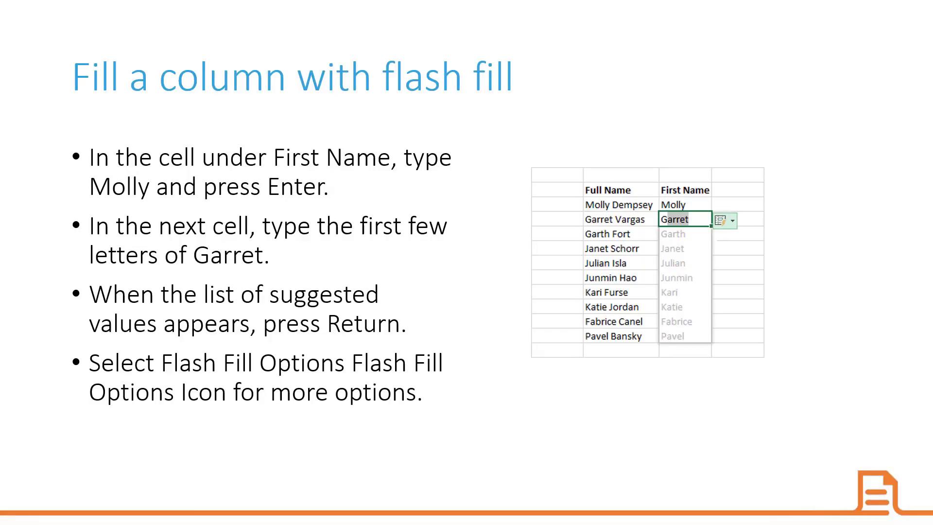
key("Right")
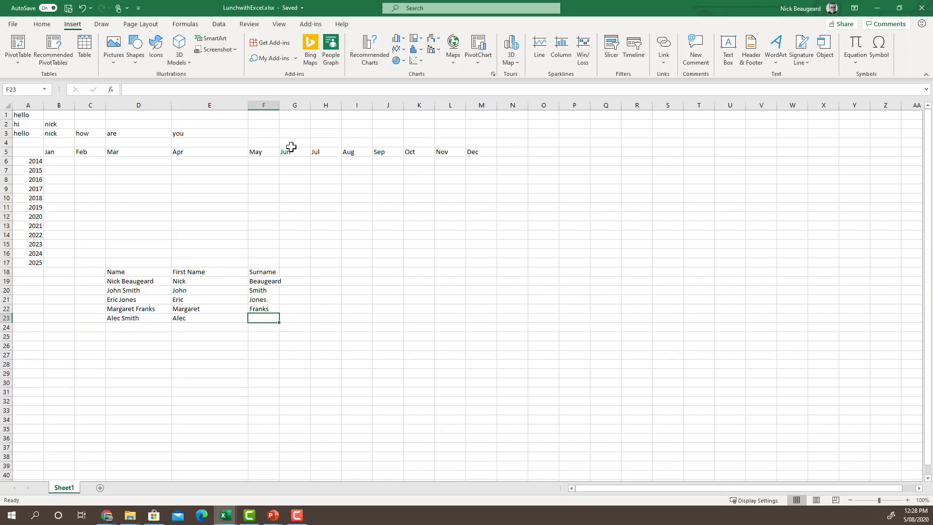
- Leave the autosum slide and return to the LunchwithExcel.xlsx worksheet
key("Up")
key("Up")
key("Up")
key("Up")
key("Up")
key("Up")
key("Up")
key("Up")
key("Up")
key("Up")
key("Up")
key("Up")
key("Up")
key("Up")
key("Up")
key("Up")
key("Up")
key("shift+F10")
- Enter the January values 10, 20, 30, 20, 30, 50, 40, 20, 32, 32, 22, 11 into B6:B17
left_click(63, 163)
left_click(61, 162)
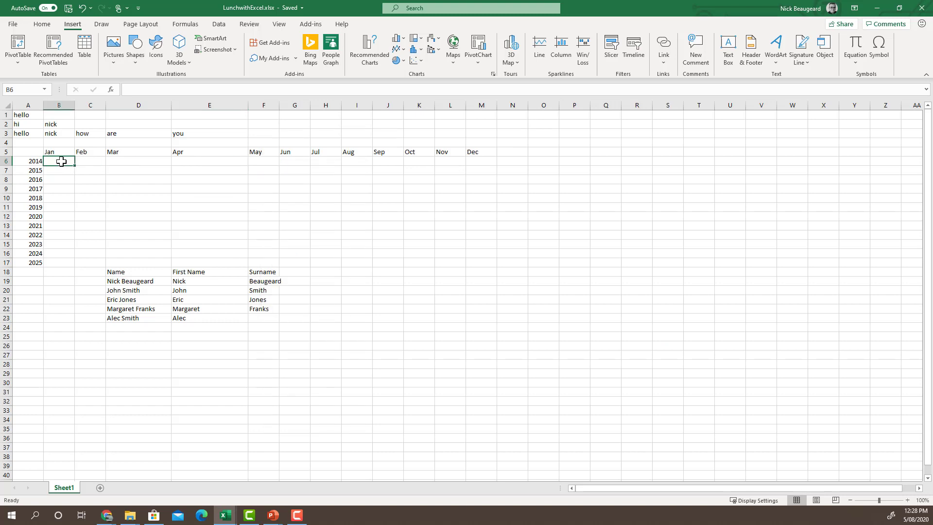
type("10")
key("Return")
type("20")
key("Return")
type("30")
key("ctrl+Return")
key("Return")
type("20")
key("Return")
type("30")
key("Return")
type("50")
key("Return")
type("40")
key("Return")
type("20")
key("Return")
type("32")
key("Return")
type("32")
key("Return")
type("22")
key("Return")
type("11")
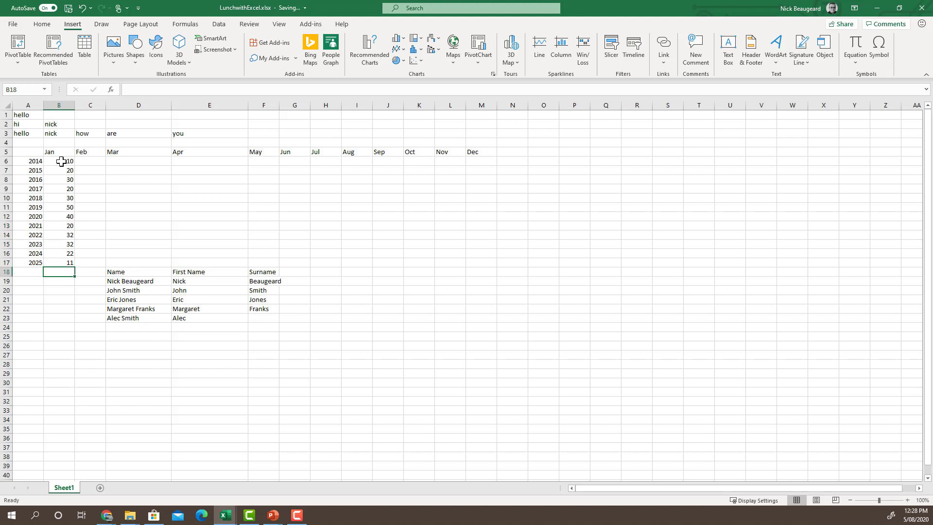
key("Return")
- Total the Jan values into B18 with AutoSum =SUM(B6:B17), giving 317
left_click(48, 24)
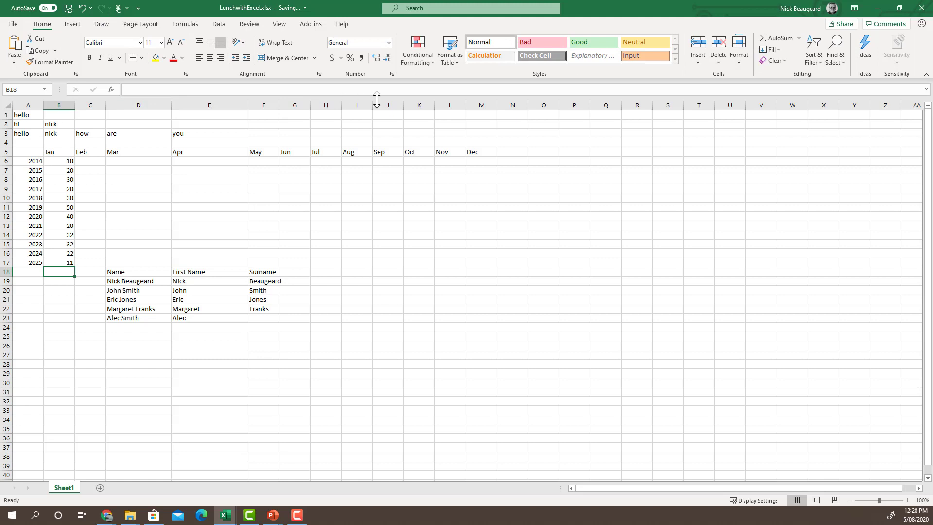
left_click(799, 38)
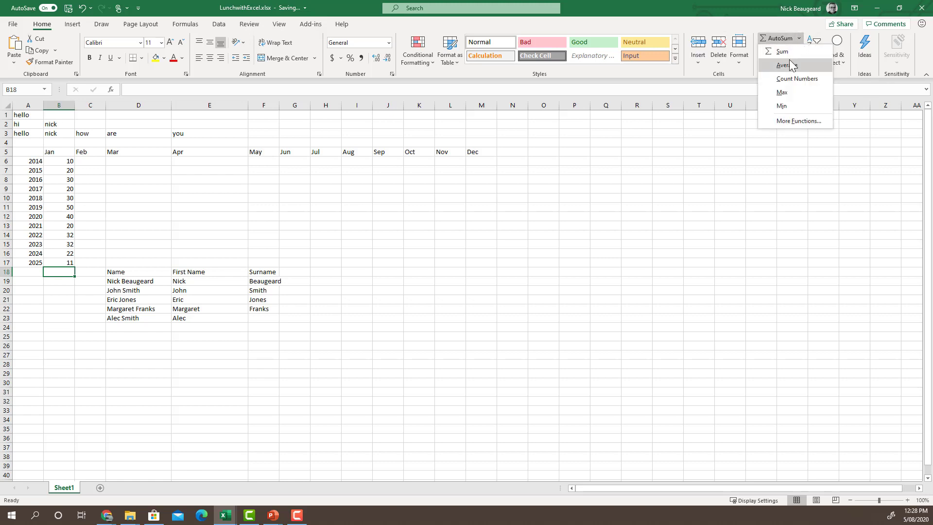
left_click(790, 57)
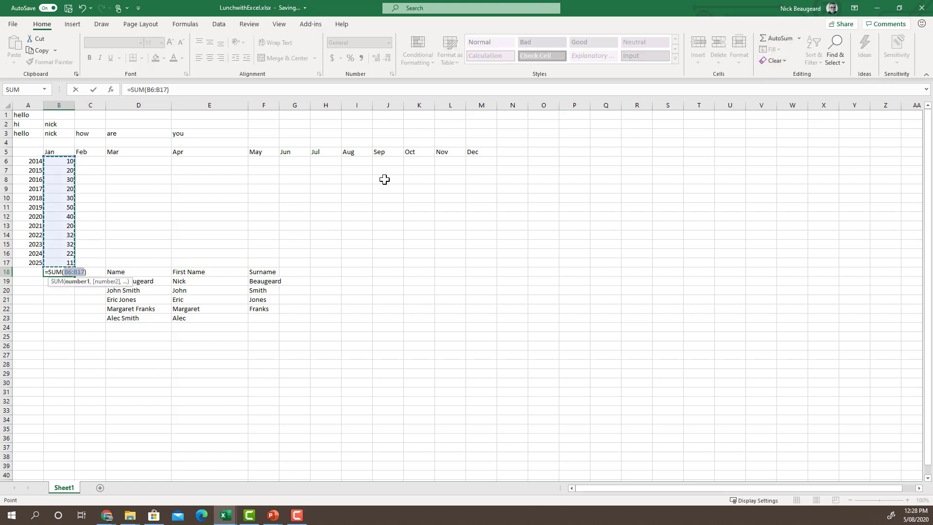
key("Return")
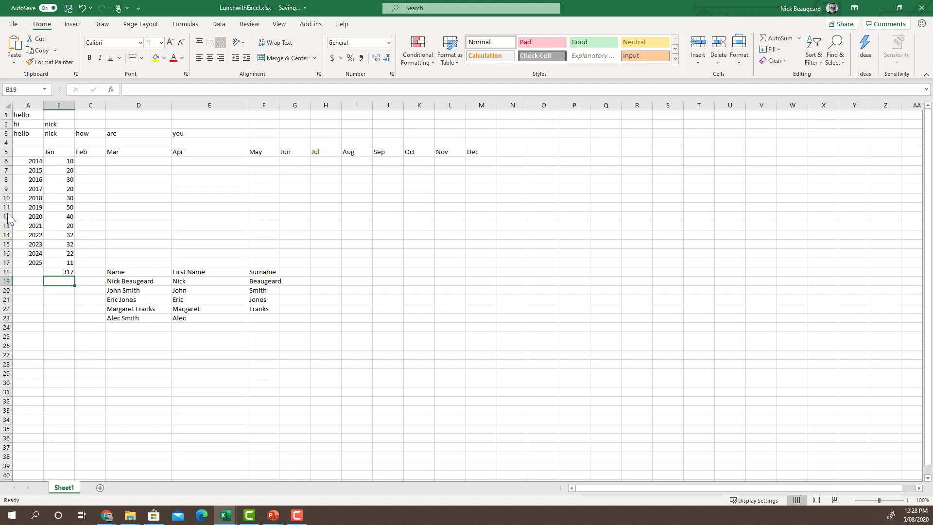
- Move the Name/First Name/Surname table from D18:F23 so it starts at E25
left_click_drag(119, 273, 262, 318)
key("ctrl+c")
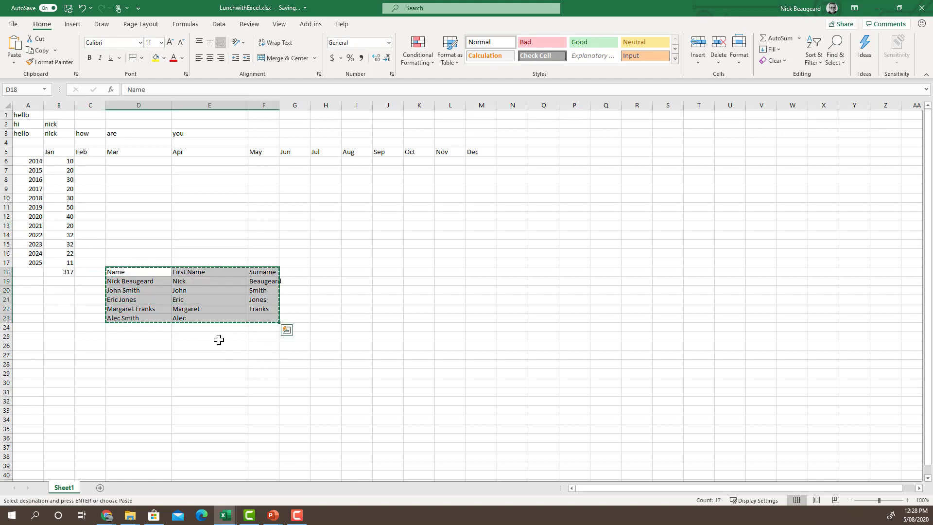
left_click(219, 340)
key("ctrl+v")
left_click(286, 294)
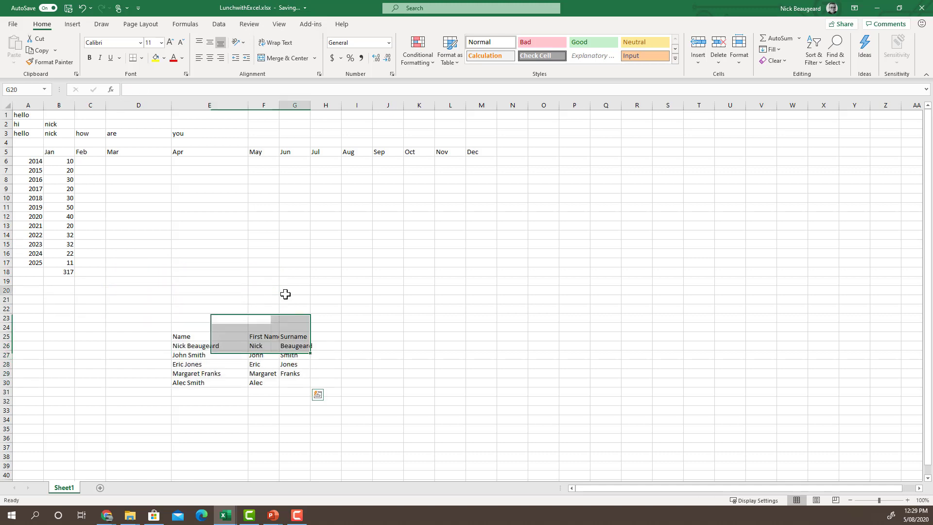
- Fill Beaugeard down into G27, clear G26, and bring up delete-cells options for the Surname range
left_click(293, 355)
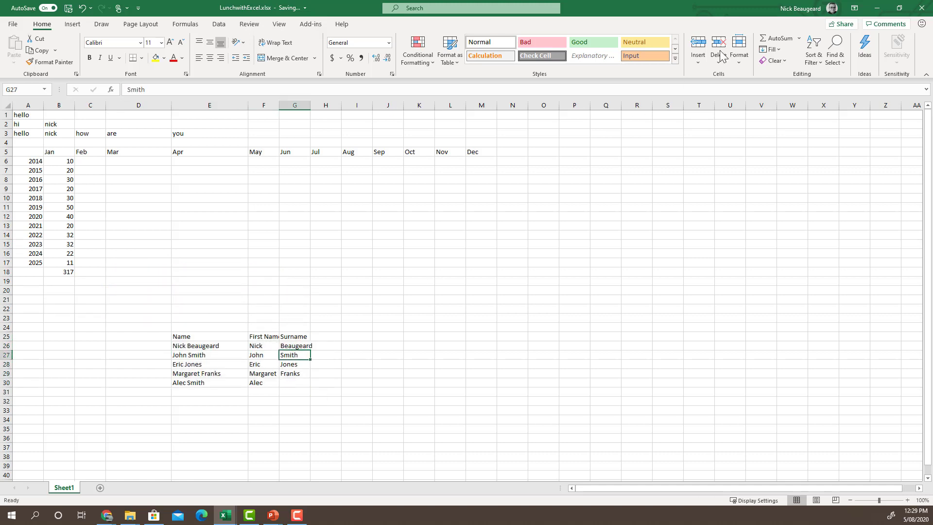
left_click(781, 49)
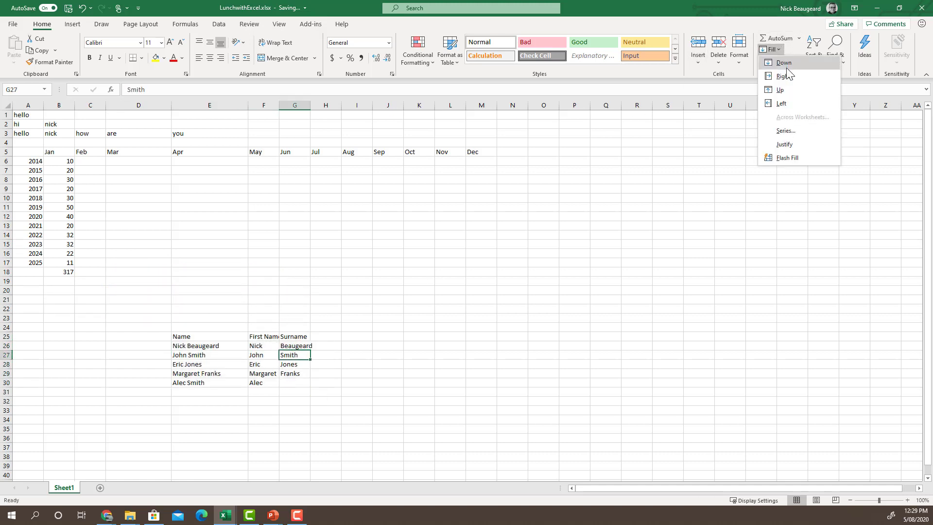
left_click(786, 68)
left_click(306, 363)
left_click_drag(304, 345, 304, 375)
key("BackSpace")
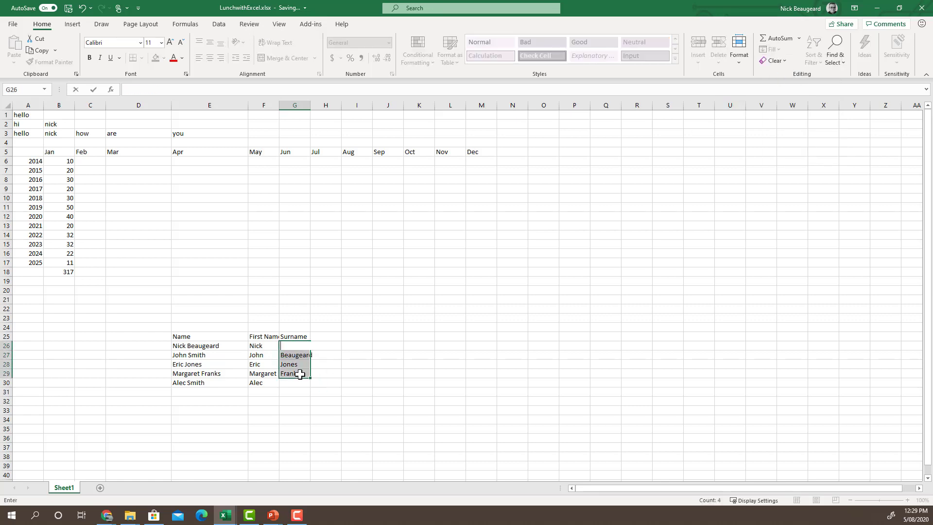
left_click(302, 346)
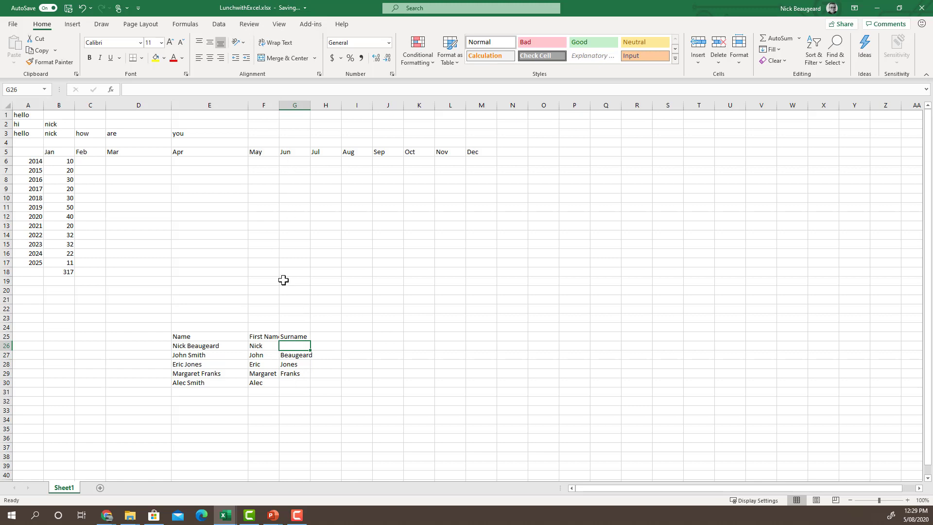
left_click_drag(294, 337, 288, 389)
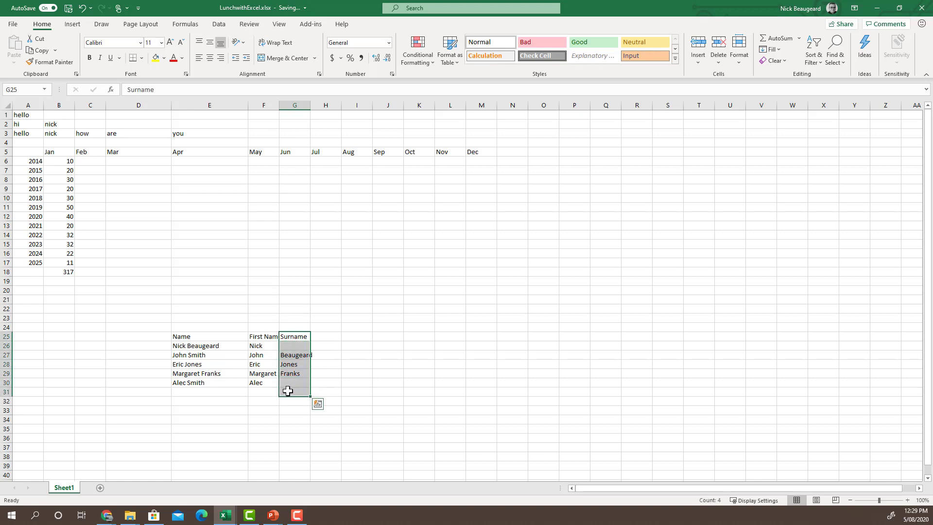
key("ctrl+minus")
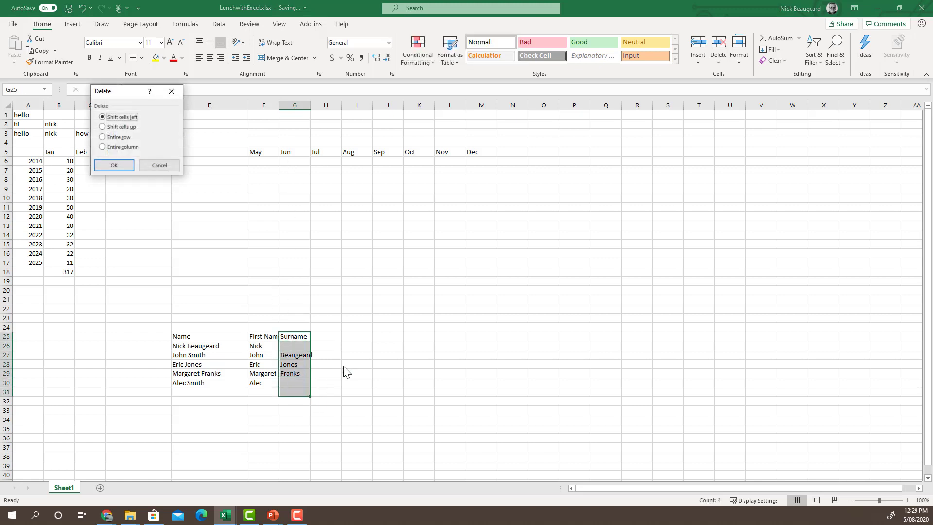
- Delete the Surname cells shifting cells left, then open and cancel the Insert Function browser
left_click(115, 165)
left_click(349, 346)
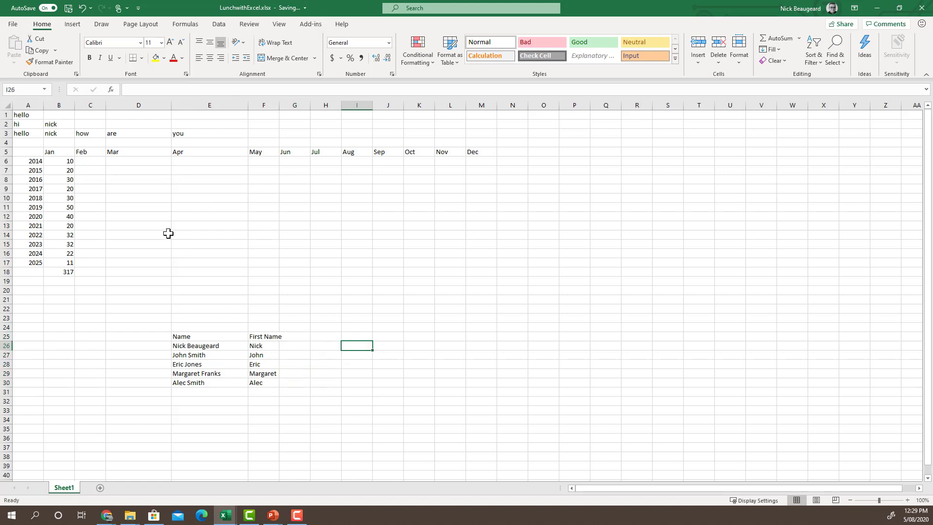
left_click(800, 38)
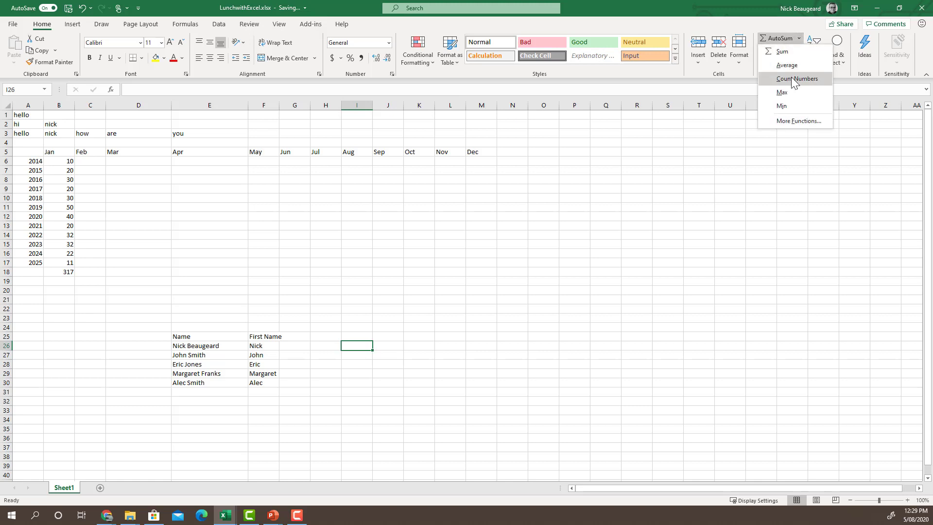
left_click(789, 124)
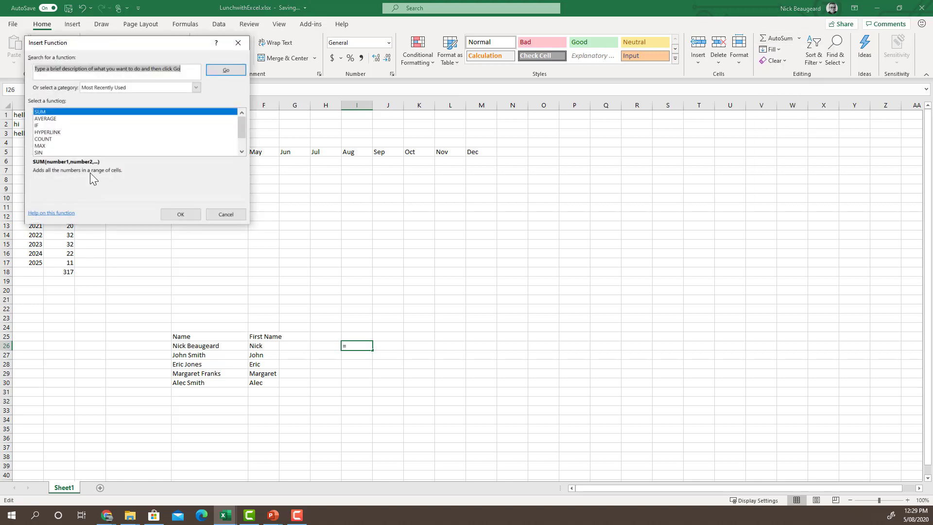
scroll(58, 134, "down", 1)
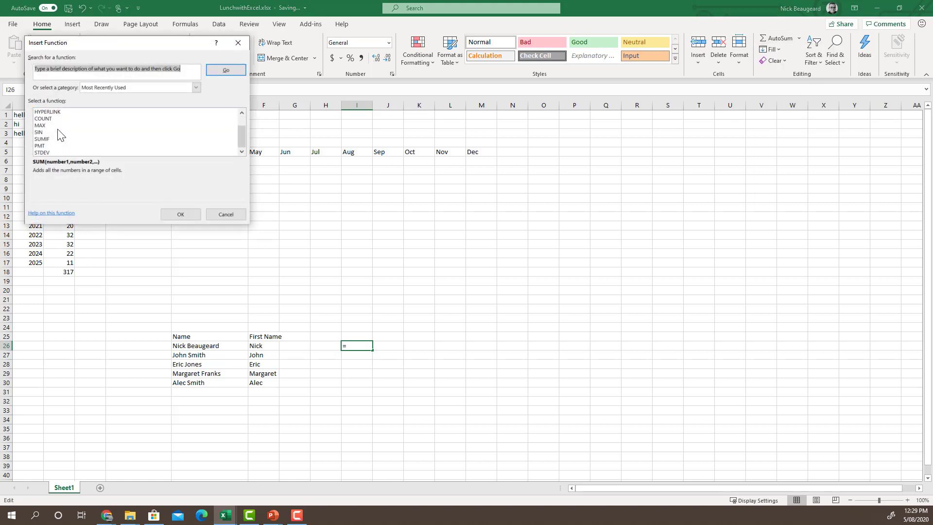
left_click(227, 216)
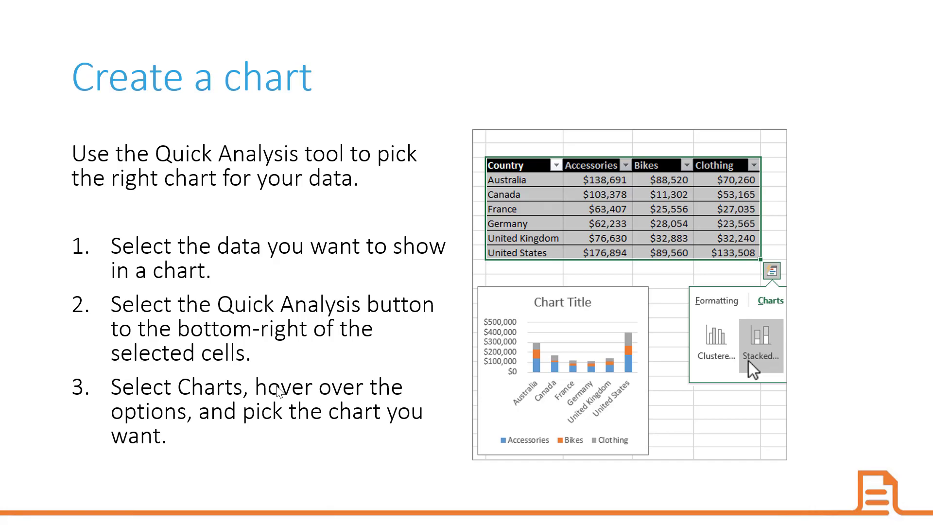
- Leave the 'Create a chart' slideshow and return to the Excel workbook with Alt+Tab
key("alt+Tab")
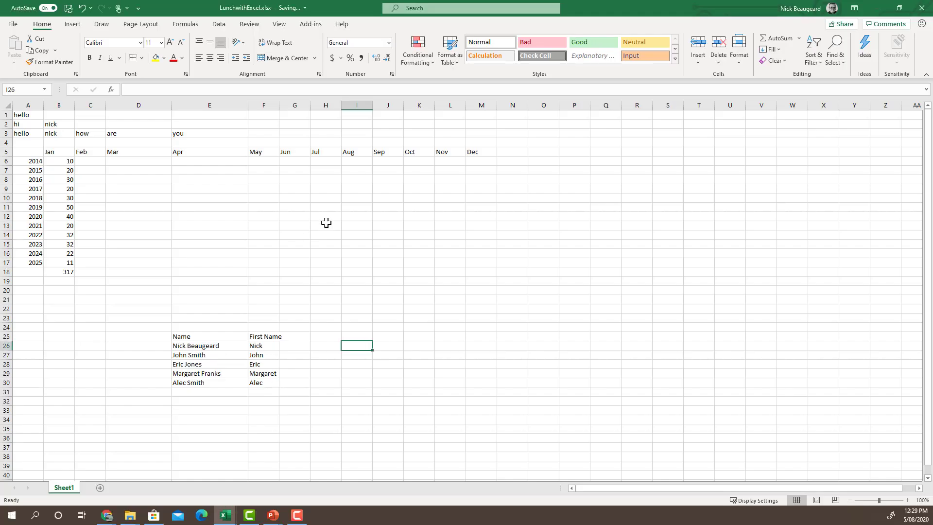
- Add a new sheet with headings Country, Accessories, Bikes and Clothing in row 1
left_click(100, 488)
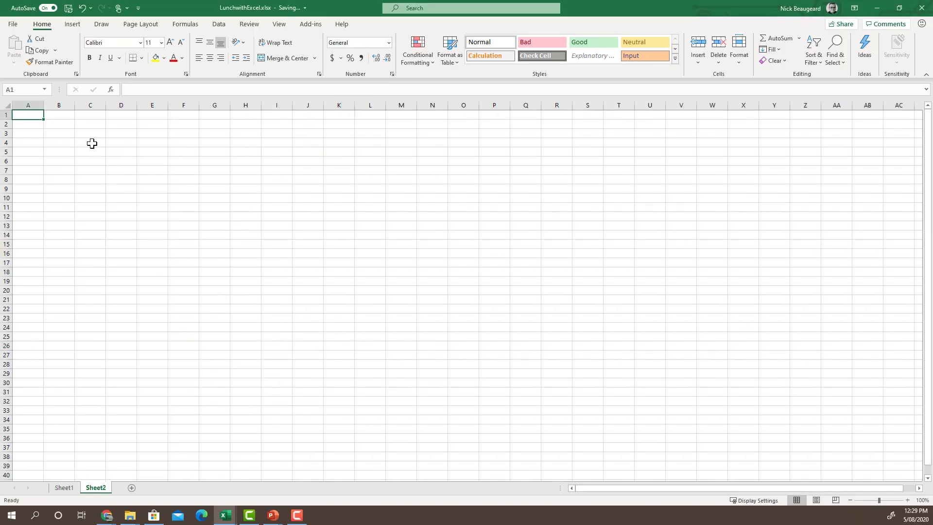
type("Country")
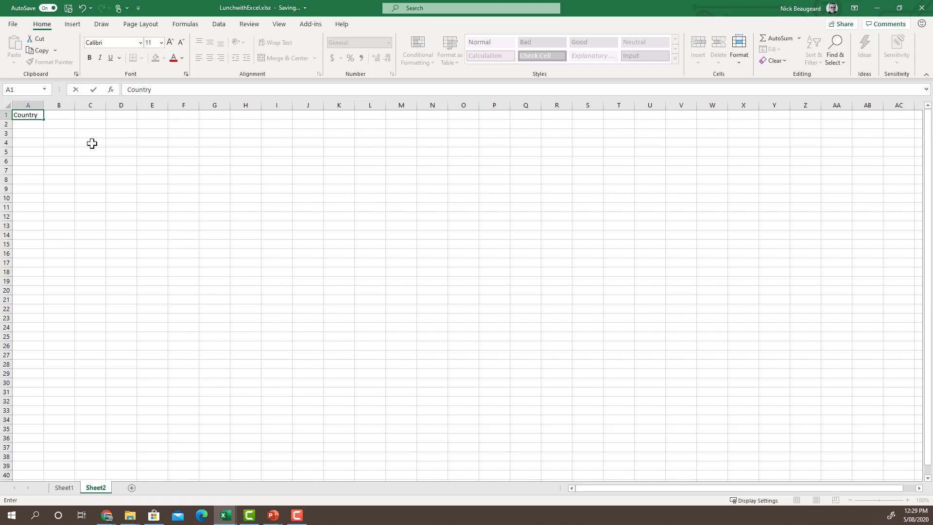
key("Tab")
type("Accessories")
key("Tab")
type("Bik")
key("Tab")
type("Clothing")
key("Return")
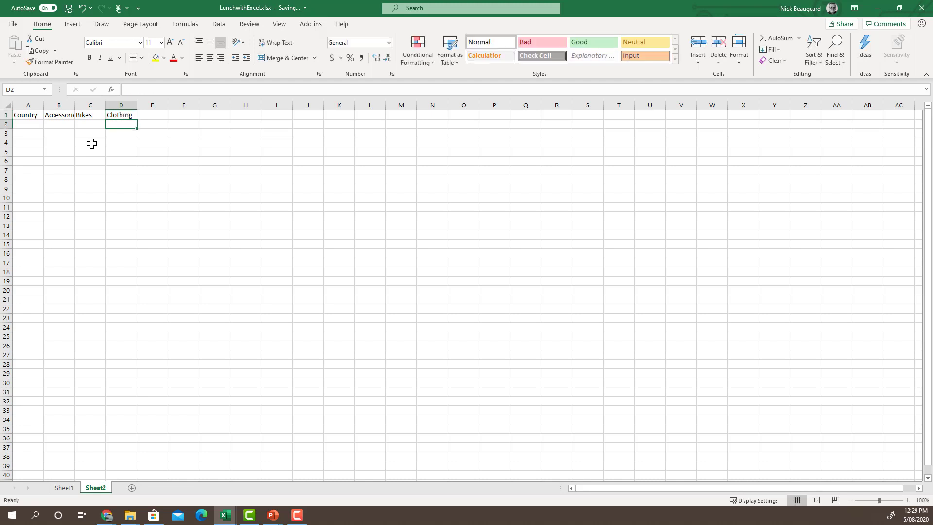
- List the countries Australia, France, UK and US in column A
type("Australia")
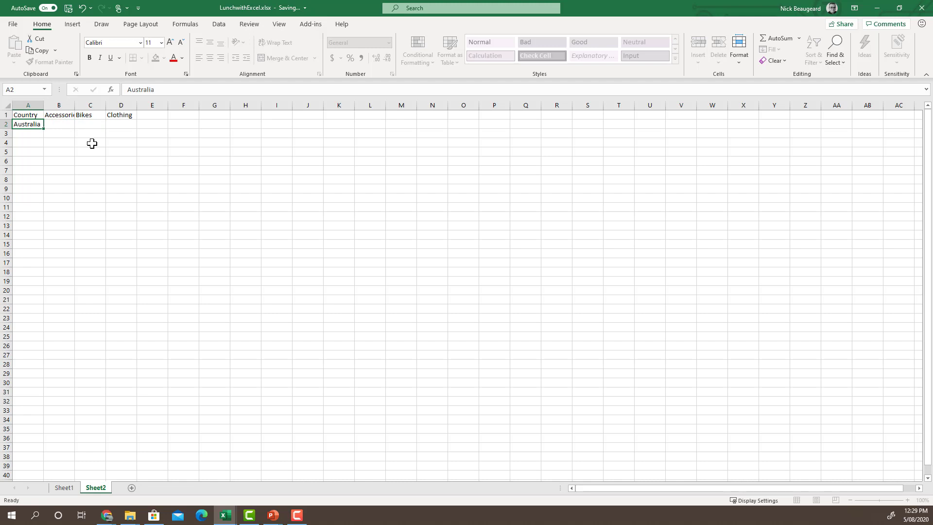
key("Return")
type("Cananda")
key("Escape")
type("Fran")
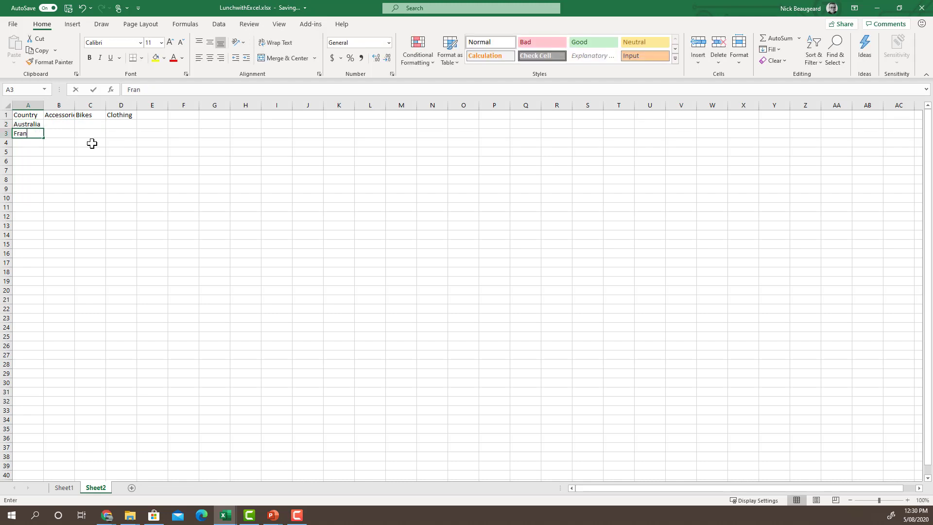
type("ce")
key("Return")
type("UK")
key("Return")
type("US")
key("Tab")
- Enter Accessories figures 138691, 103378, 63407 and 52233 in column B
key("Up")
key("Up")
key("Up")
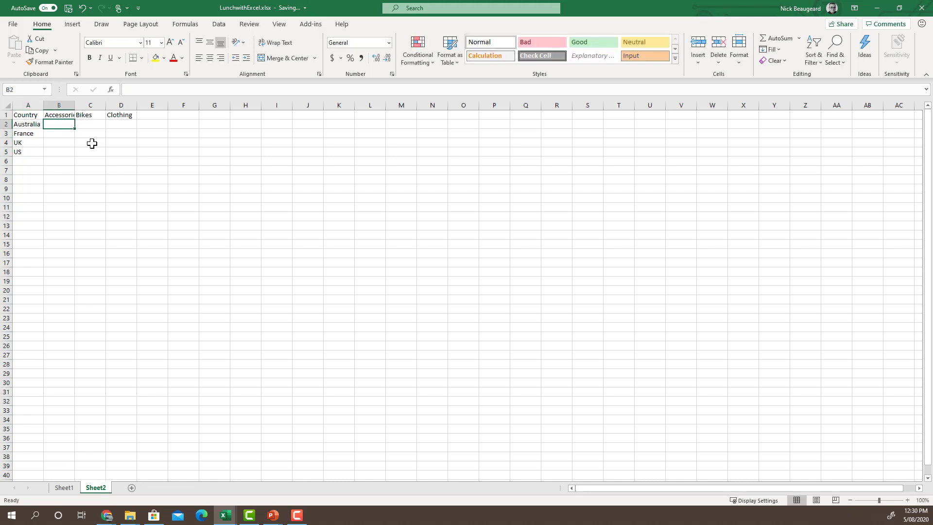
type("138691")
key("Return")
type("10")
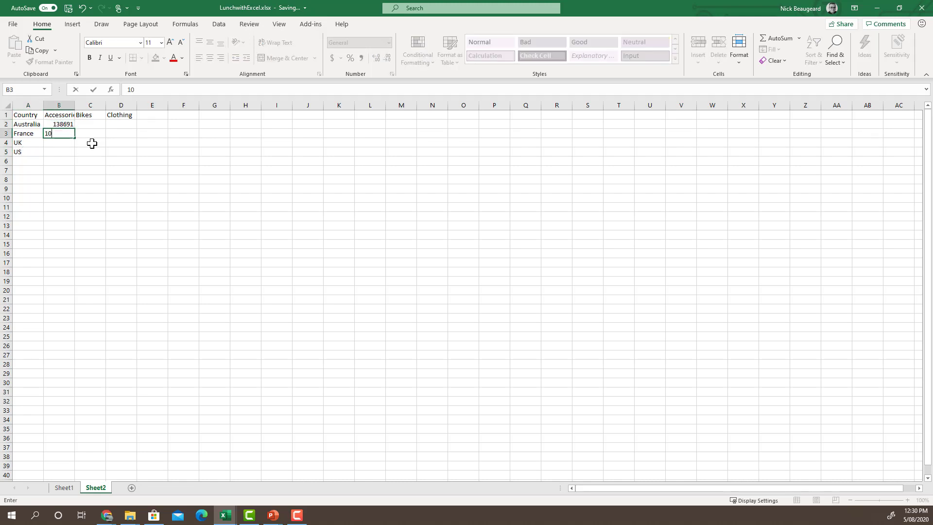
type("3378")
key("Return")
type("63407")
key("Return")
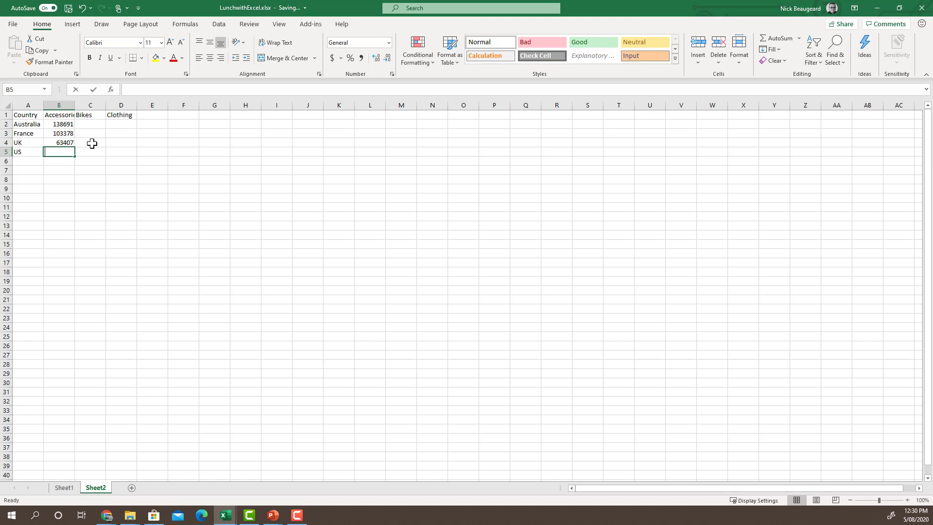
type("5")
type("2233")
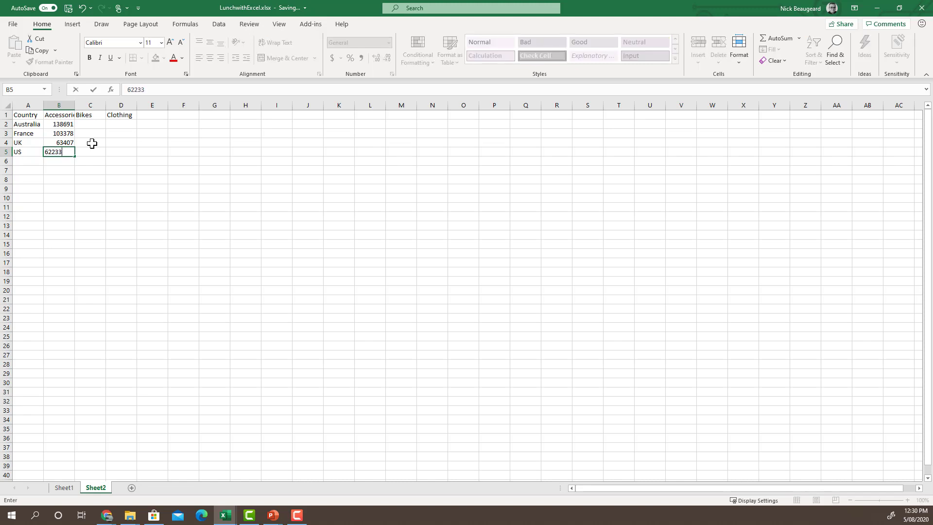
key("Tab")
- Enter Bikes figures 88520, 11302, 25556 and 28113 in column C
key("Up")
key("Up")
key("Up")
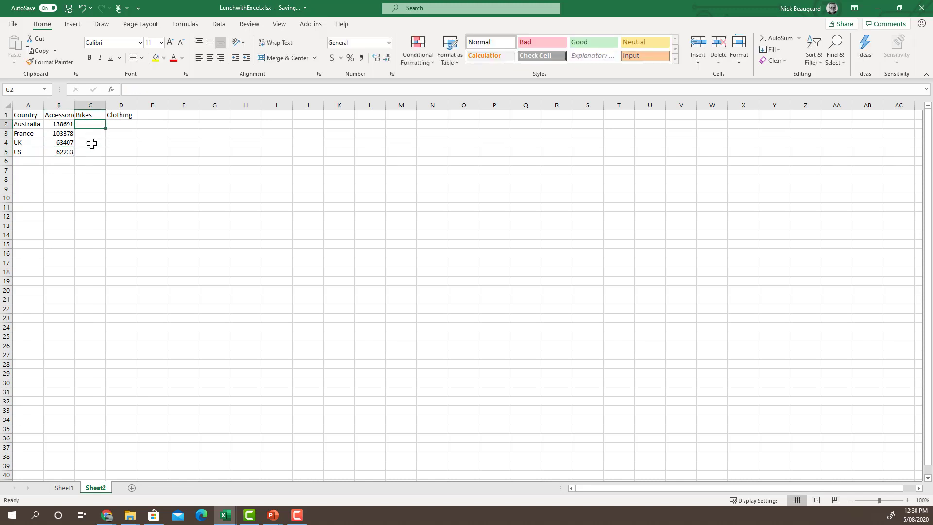
type("8852")
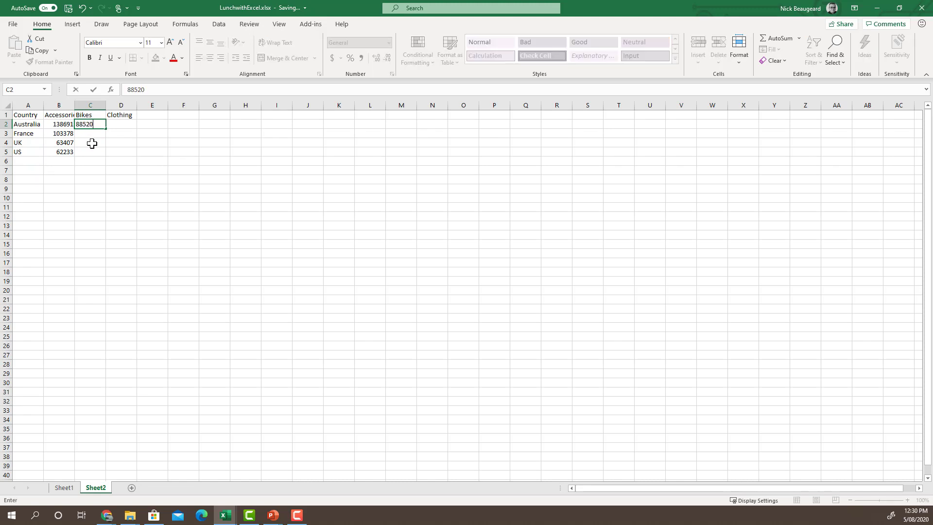
type("0")
key("Return")
type("11302")
key("Return")
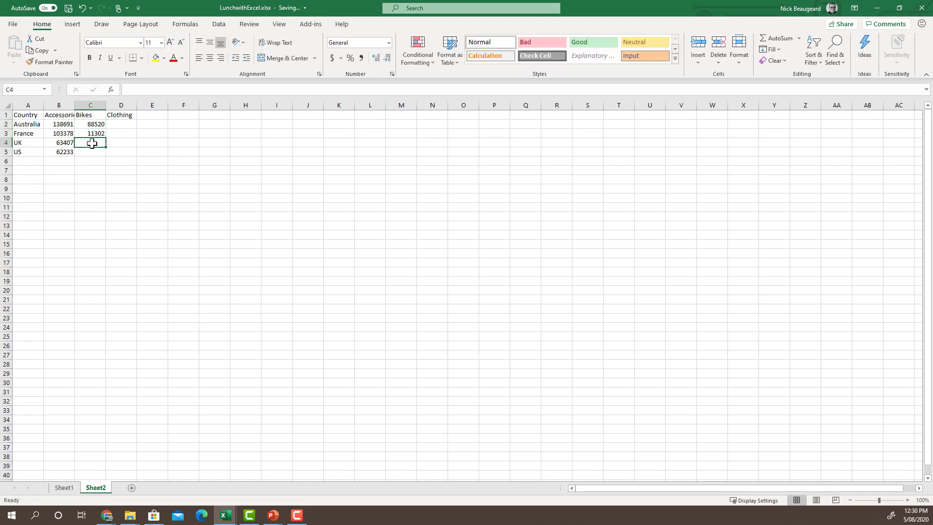
type("25556")
key("Return")
type("28113")
key("Tab")
- Enter Clothing figures 70260, 53165, 27035 and 32240 in column D
key("Up")
key("Up")
key("Up")
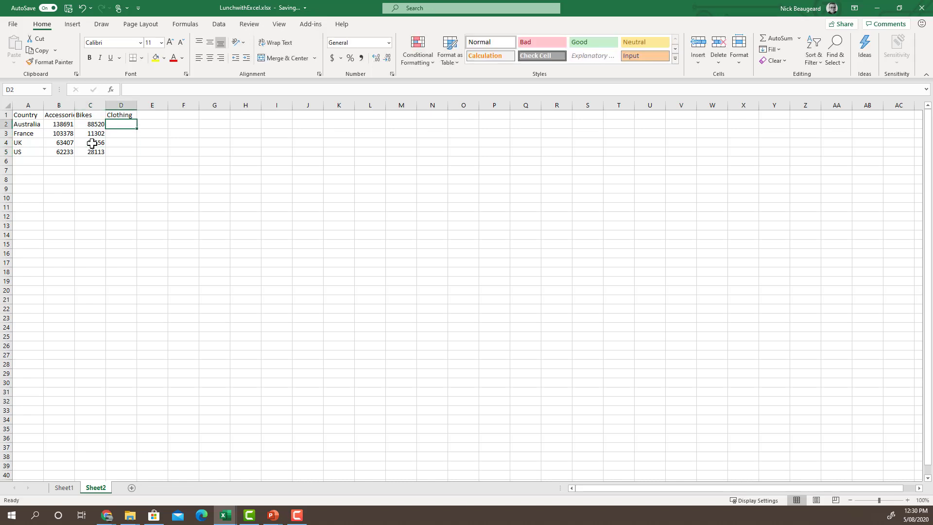
type("70260")
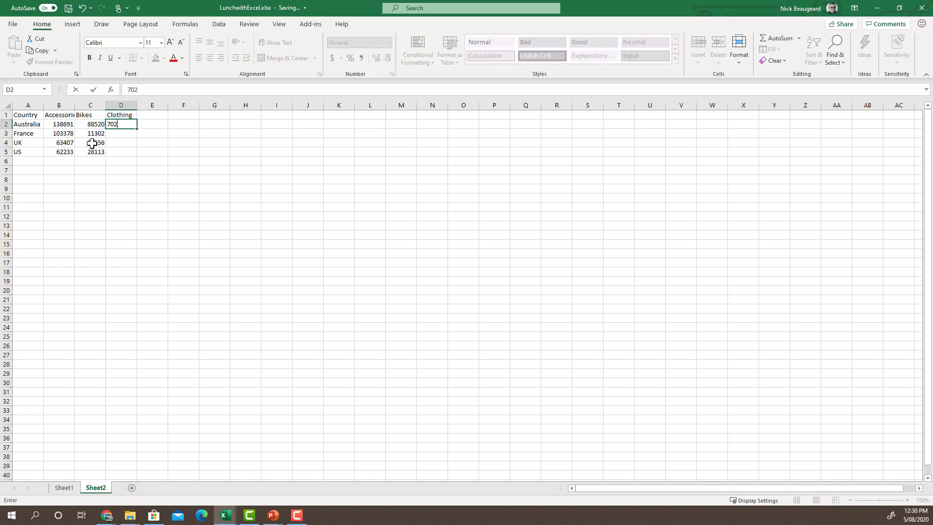
key("Return")
type("53")
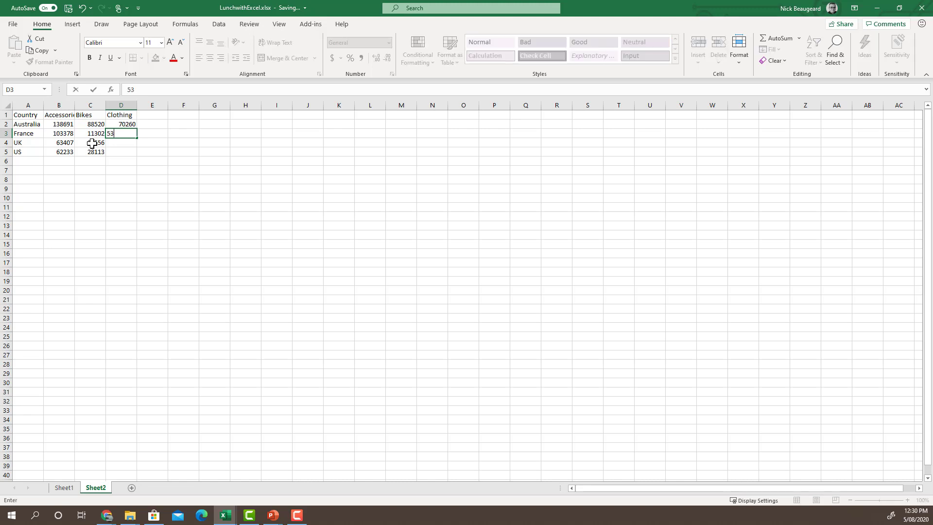
type("165")
key("Return")
type("2")
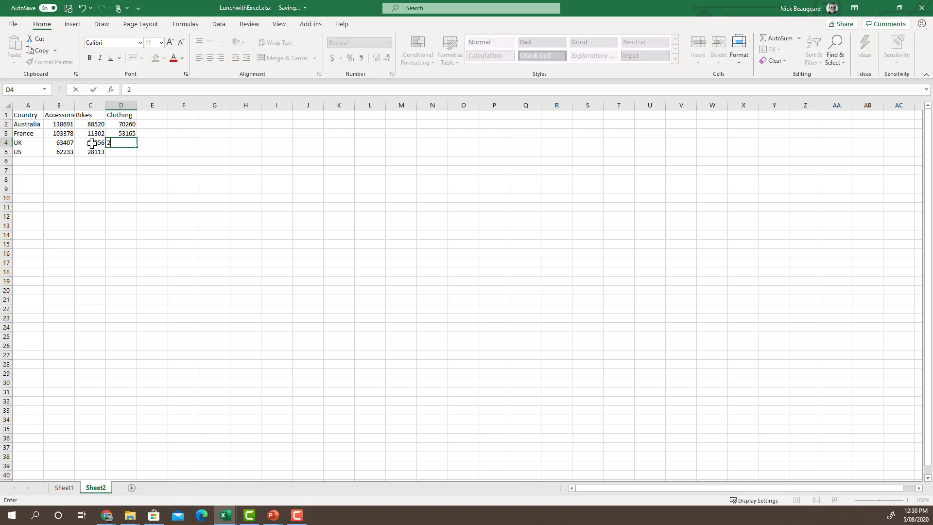
type("7035")
key("Return")
type("32240")
key("Return")
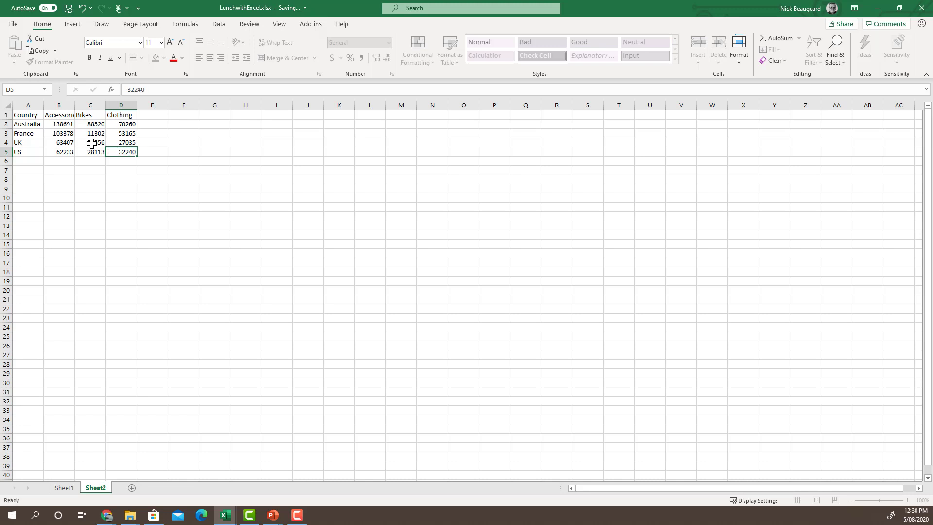
- Select the whole sales table A1:D5
key("Up")
key("shift+Up")
key("shift+Up")
key("shift+Up")
key("shift+Up")
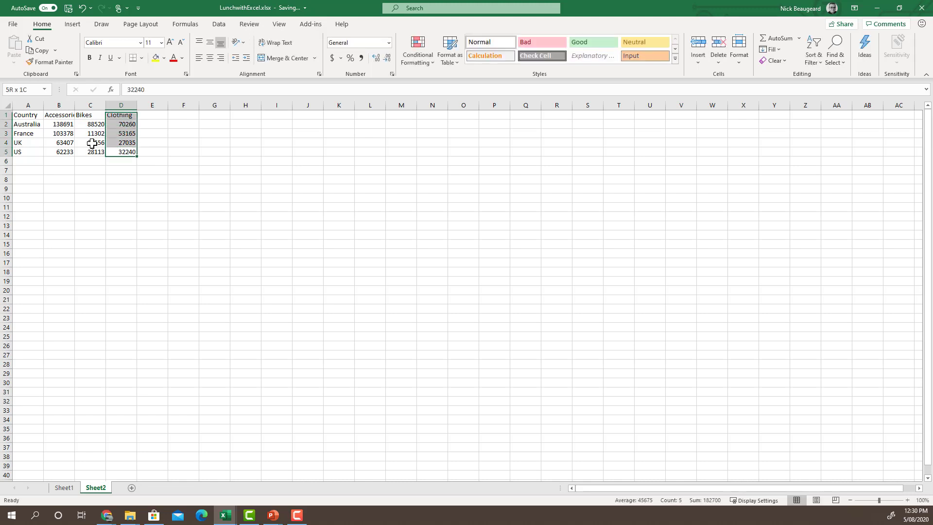
key("shift+Left")
key("shift+Left")
key("shift+Left")
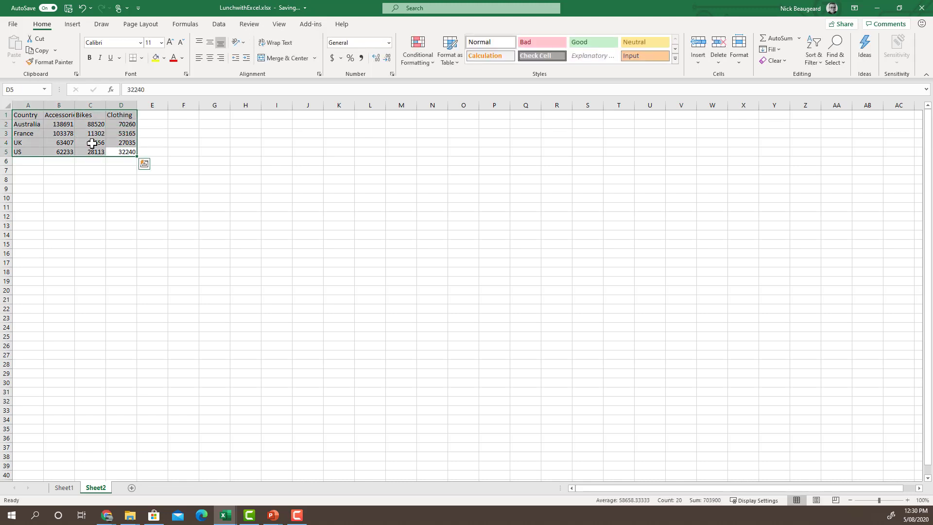
- Format the sales data as a blue banded table with headers
left_click(450, 49)
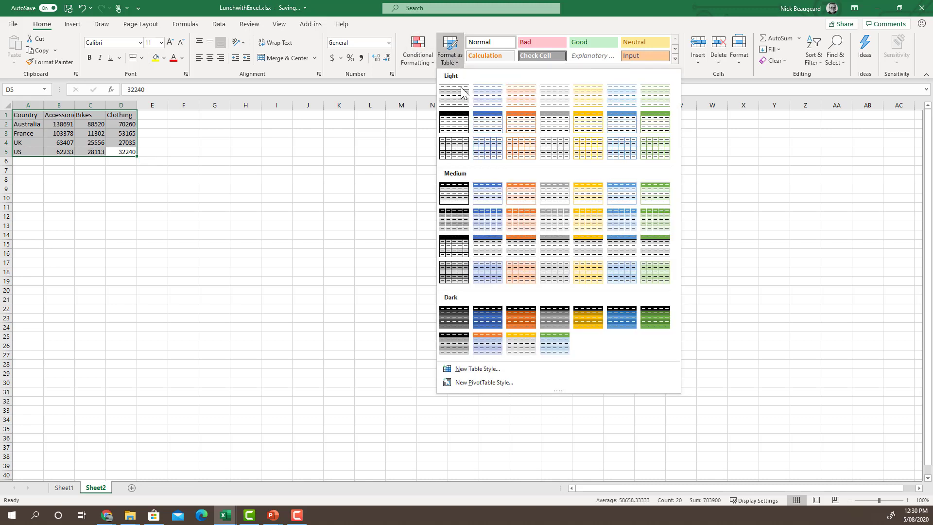
left_click(485, 123)
left_click(141, 156)
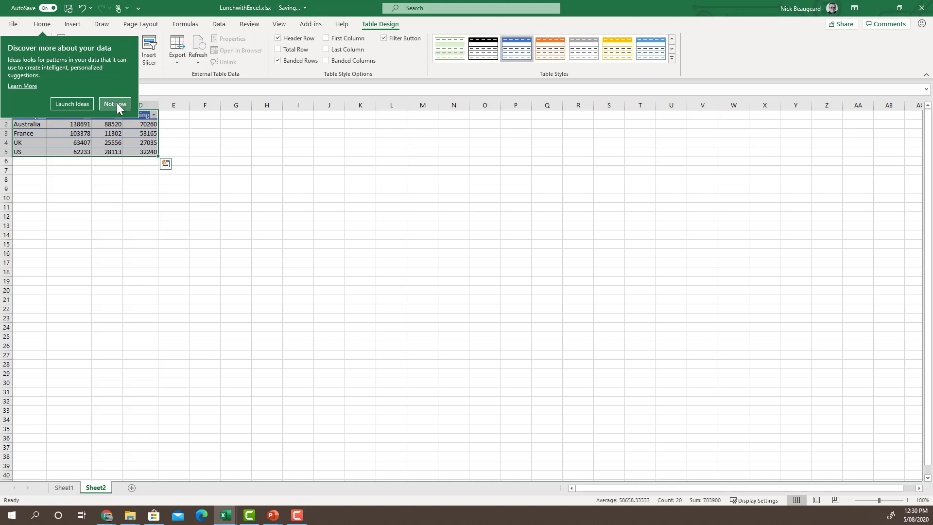
left_click(117, 103)
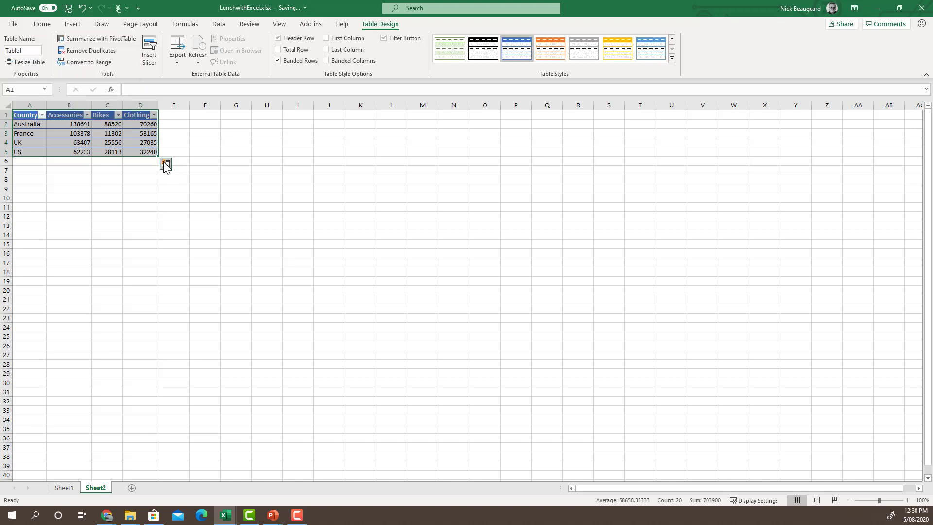
- Insert a stacked column chart via Quick Analysis and place it beside the table
left_click(165, 164)
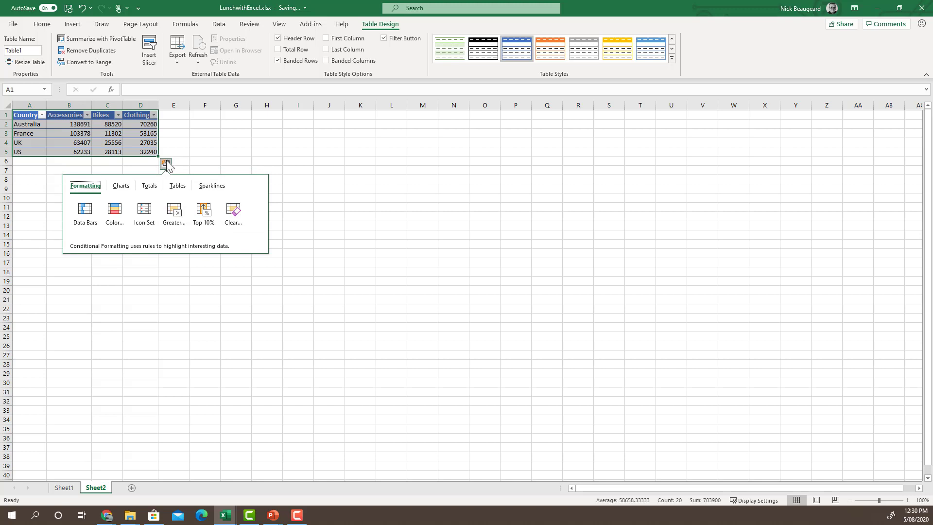
left_click(123, 187)
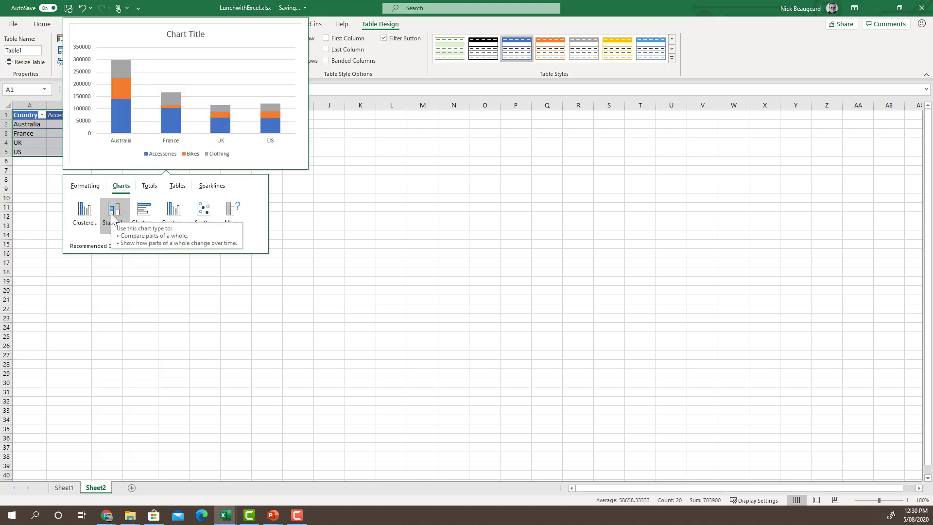
left_click(114, 217)
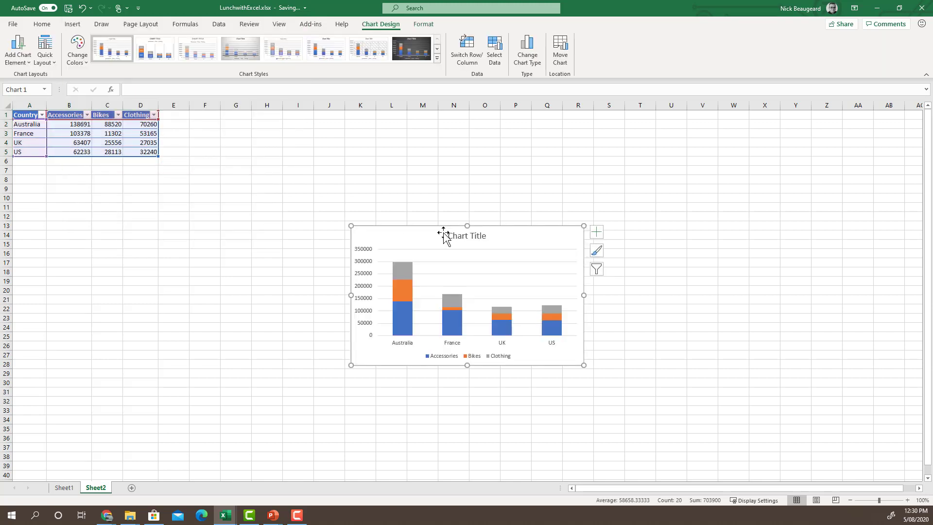
left_click_drag(436, 230, 312, 163)
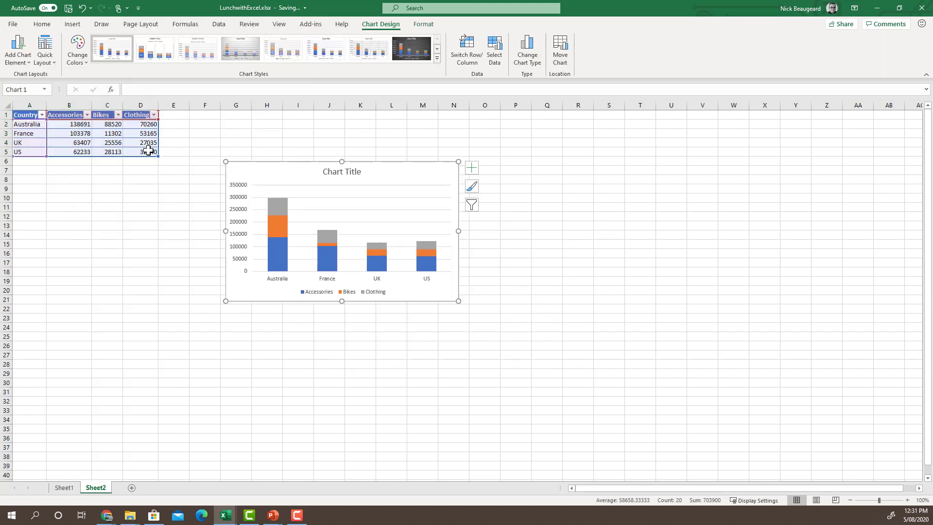
left_click(153, 151)
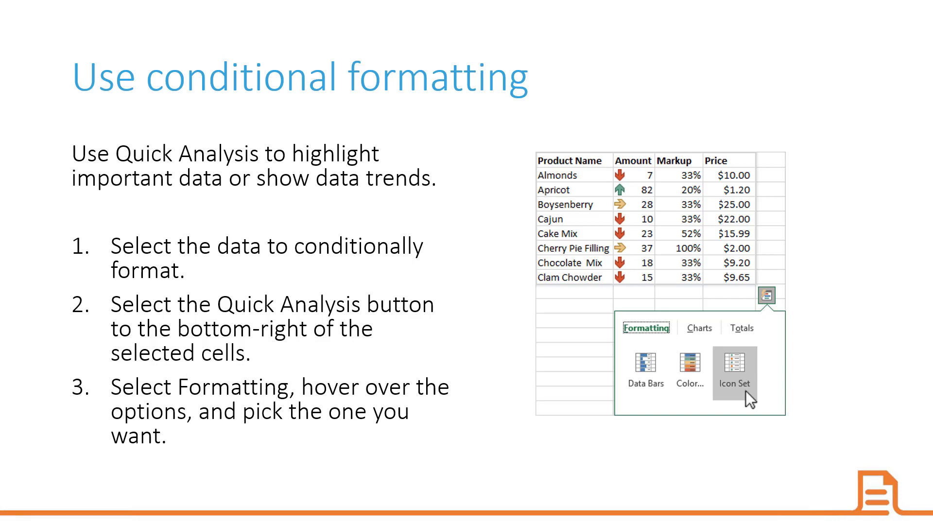
- Add a new Sheet3 with headings Product Name, Amount, Markup and Price in row 1
key("alt+Tab")
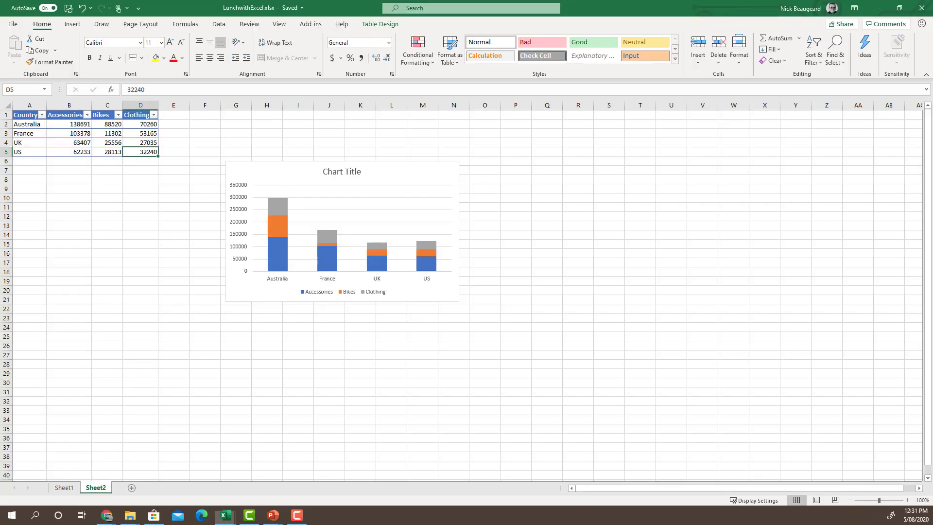
left_click(132, 488)
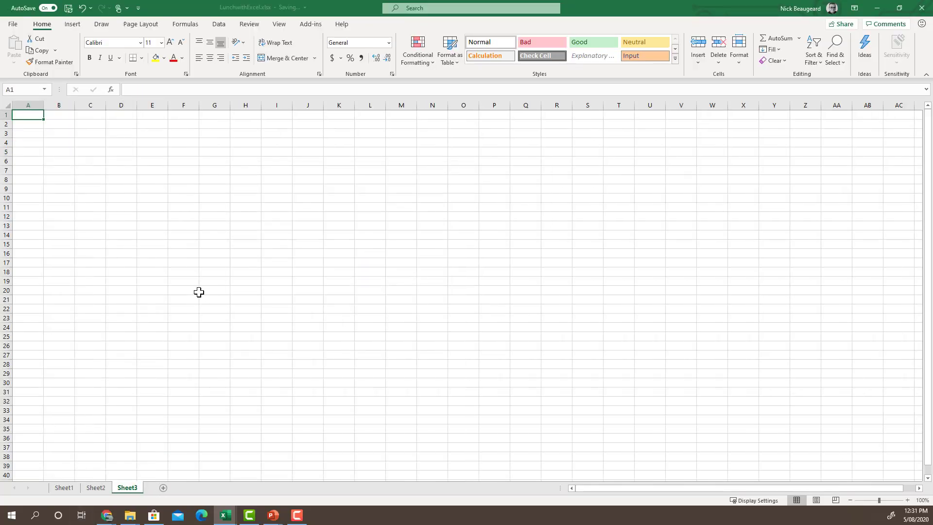
type("Product Name")
key("Tab")
type("Amount")
key("Tab")
type("Markup")
key("Tab")
type("Pric")
key("Return")
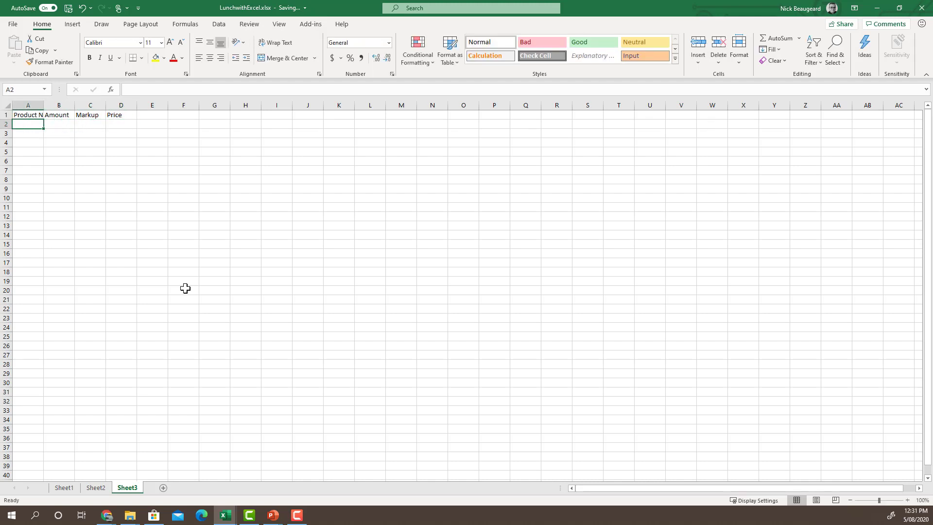
- List products A, B, C, E, F, G and H down the Product Name column
type("A")
key("Return")
type("B")
key("Return")
type("C")
key("Return")
type("E")
key("Return")
type("F")
key("Return")
type("G")
key("Return")
type("H")
key("Return")
- Enter amounts 7, 82, 28, 10, 23, 37 and 18, erasing a stray 15 in B9
key("Right")
key("Up")
key("Up")
key("Up")
key("Up")
key("Up")
key("Up")
key("Up")
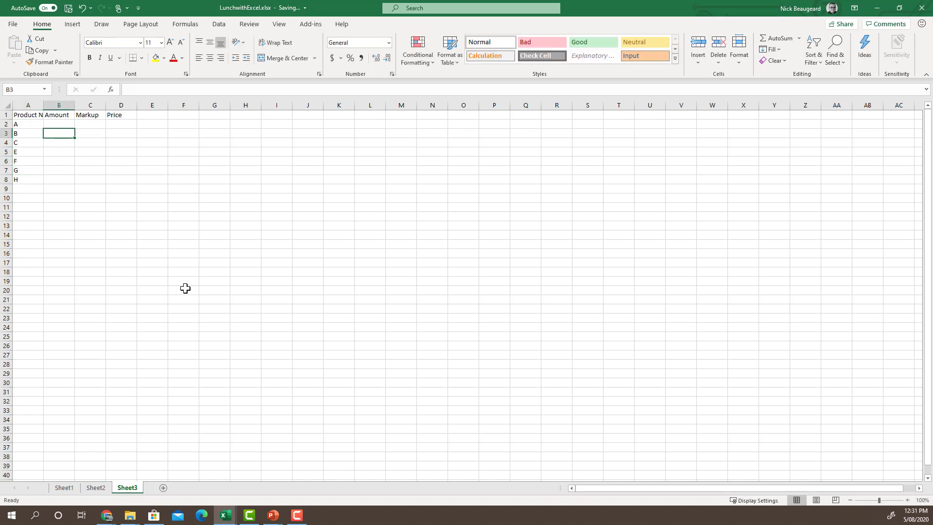
type("7")
key("Return")
type("78")
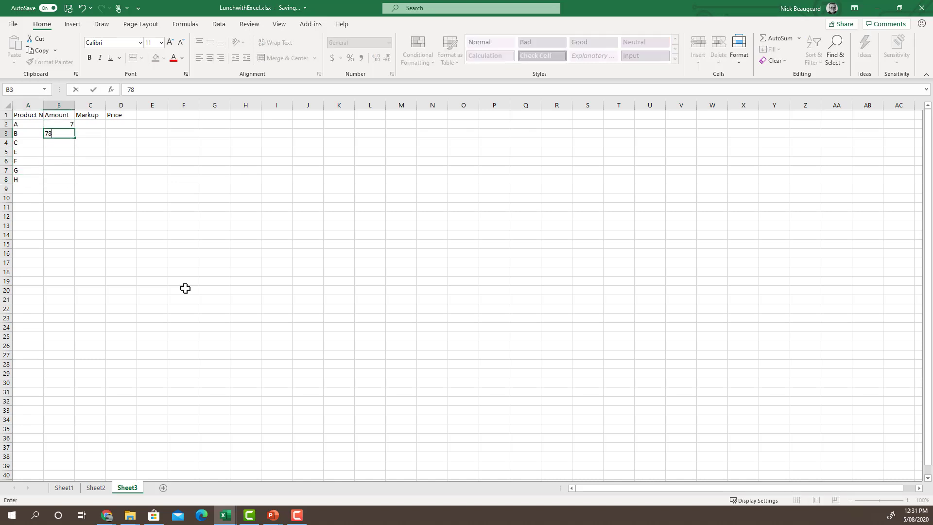
type("82")
key("Return")
type("28")
key("Return")
type("10")
key("Return")
type("23")
key("Return")
type("37")
key("Return")
type("18")
key("Return")
type("15")
key("Tab")
key("Up")
- Enter markups 33%, 20%, 33%, 33%, 52%, 100% and 33% in the Markup column
key("Up")
key("Up")
key("Up")
key("Up")
key("Down")
key("Down")
key("Down")
key("Down")
key("Down")
key("Left")
key("BackSpace")
key("Right")
key("Up")
key("Up")
key("Up")
key("Up")
key("Up")
key("Up")
key("Up")
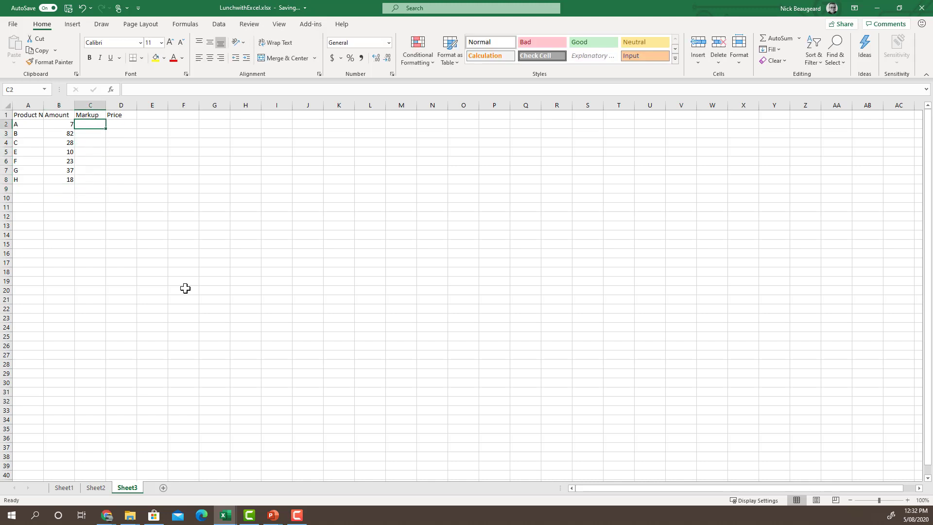
type("33%")
key("Return")
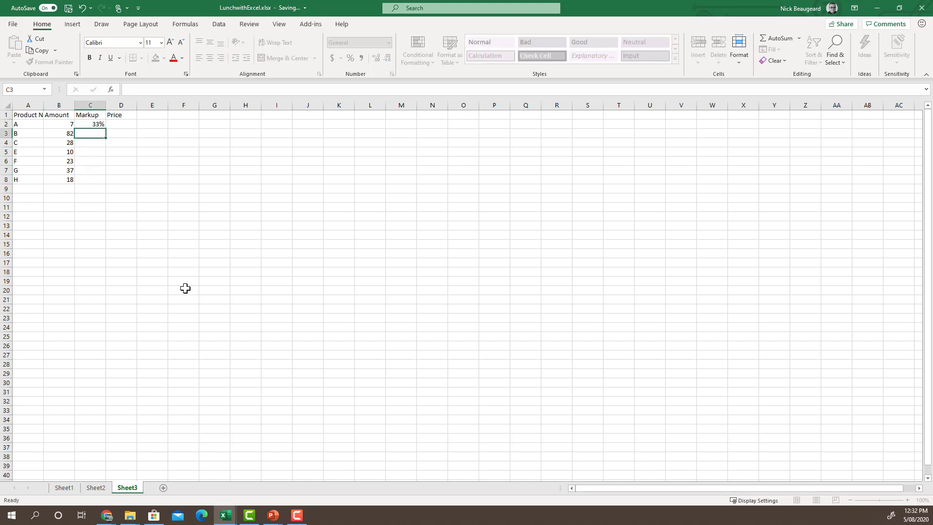
type("20%")
key("Return")
type("33%")
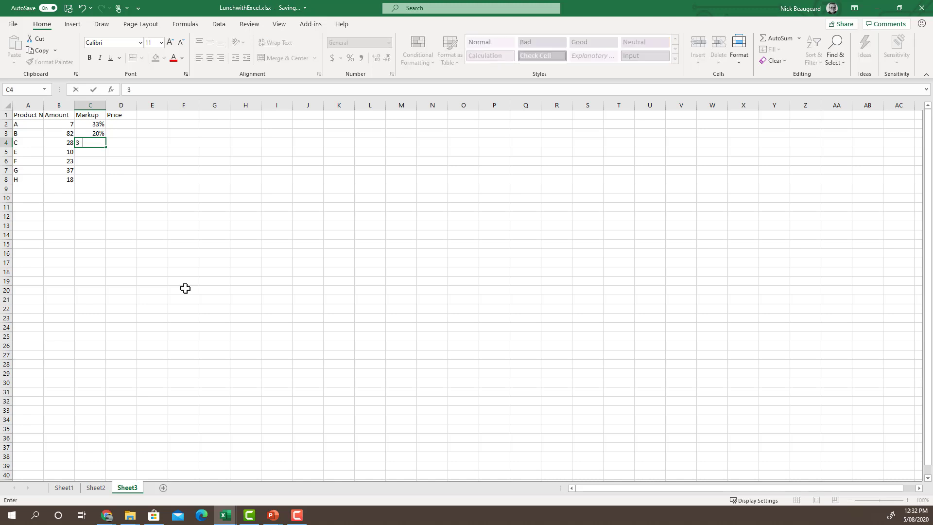
key("Return")
type("33%")
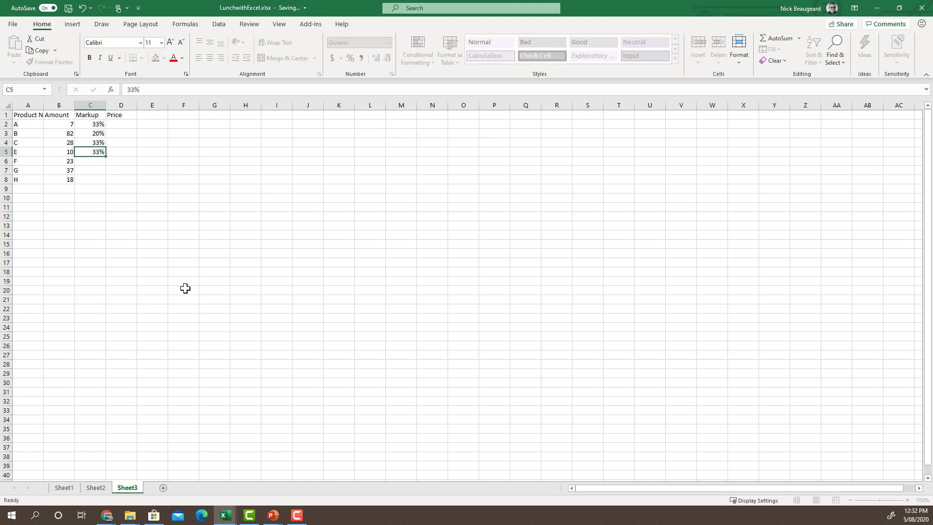
key("Return")
type("52%")
key("Return")
type("100%")
key("Return")
type("33%")
key("Tab")
- Enter prices 10, 1.1 and 11 for products A to C, plus a mistaken 2500
key("Up")
key("Up")
key("Up")
key("Up")
key("Up")
key("Up")
type("10")
key("Return")
type("1.10")
key("Return")
type("11.0")
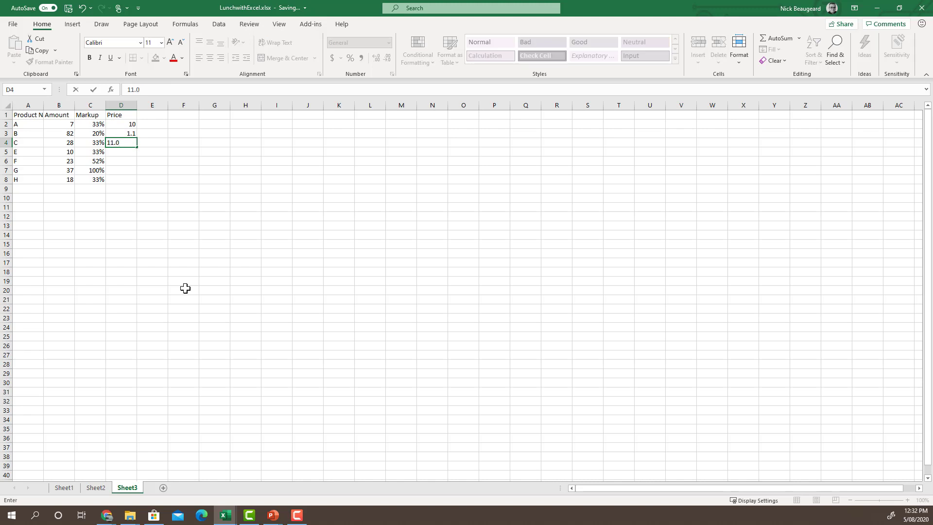
key("Return")
type("2500")
key("ctrl+Return")
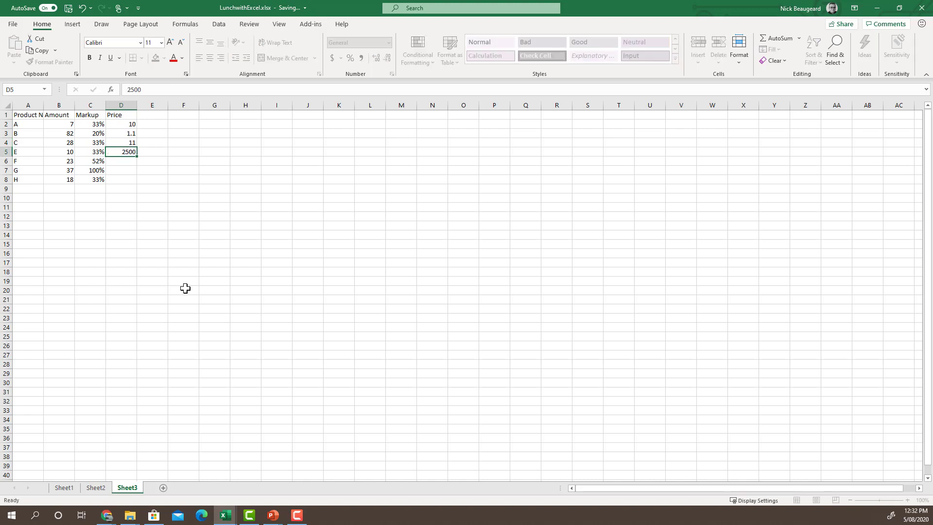
key("Return")
- Correct D5 to 25 and enter prices 30, 21 and 11 in D6:D8
key("Up")
type("25")
key("Return")
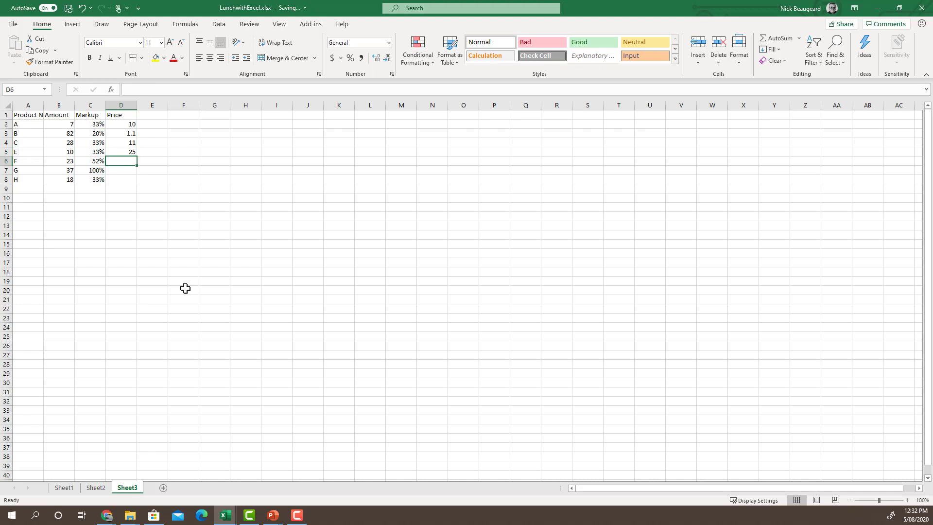
type("30")
key("Return")
type("21")
key("Return")
type("11")
key("ctrl+Return")
- Select the whole product table A1:D8 including headers
key("shift+Up")
key("shift+Up")
key("shift+Up")
key("shift+Up")
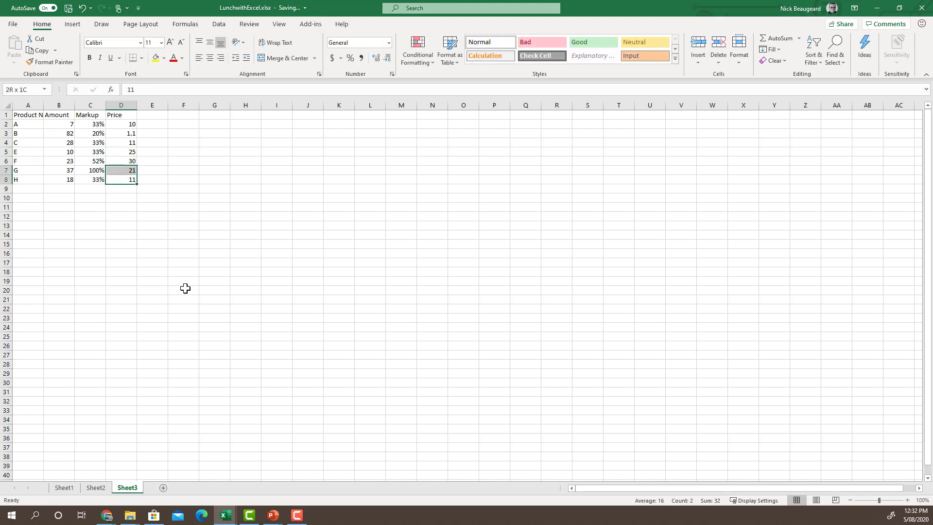
key("shift+Up")
key("shift+Up")
key("shift+Up")
key("shift+Left")
key("shift+Left")
key("shift+Left")
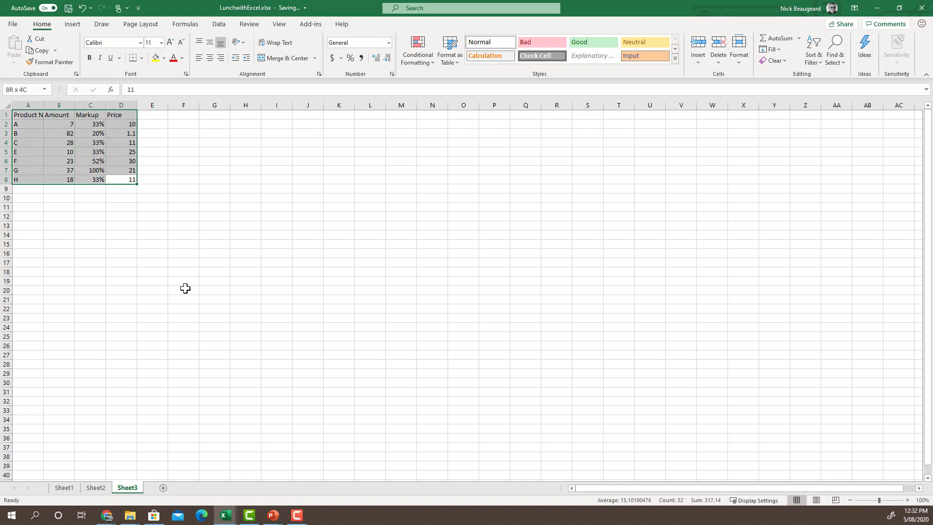
- Format A1:D8 as a blue-styled table and apply arrow icon sets to the numeric columns
left_click(450, 51)
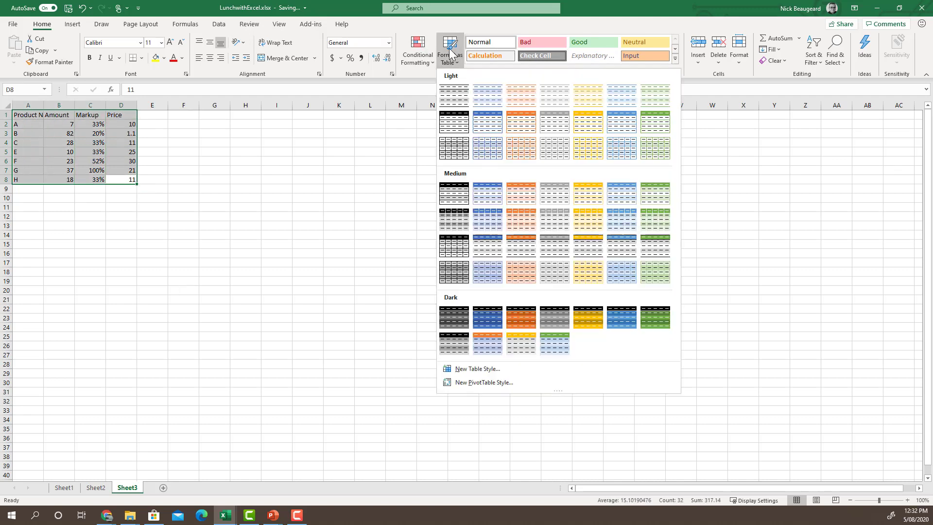
left_click(483, 124)
left_click(131, 159)
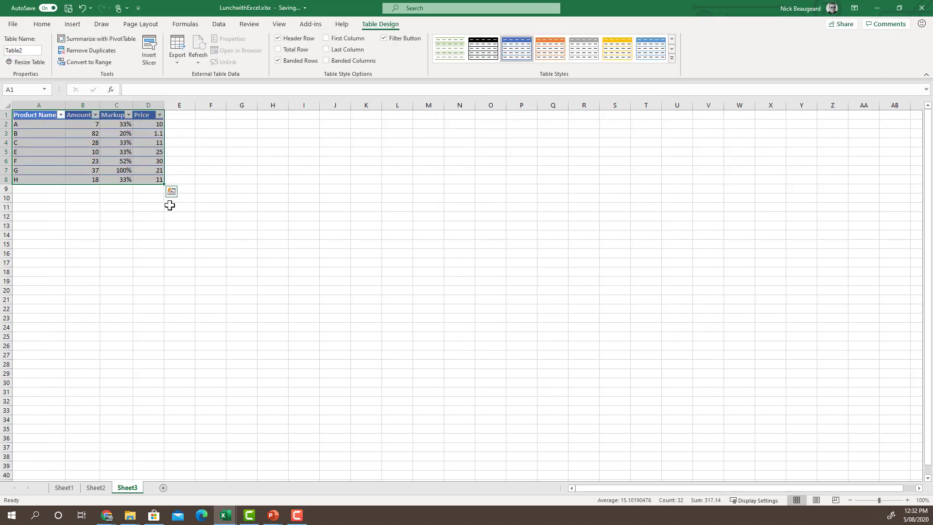
left_click(173, 196)
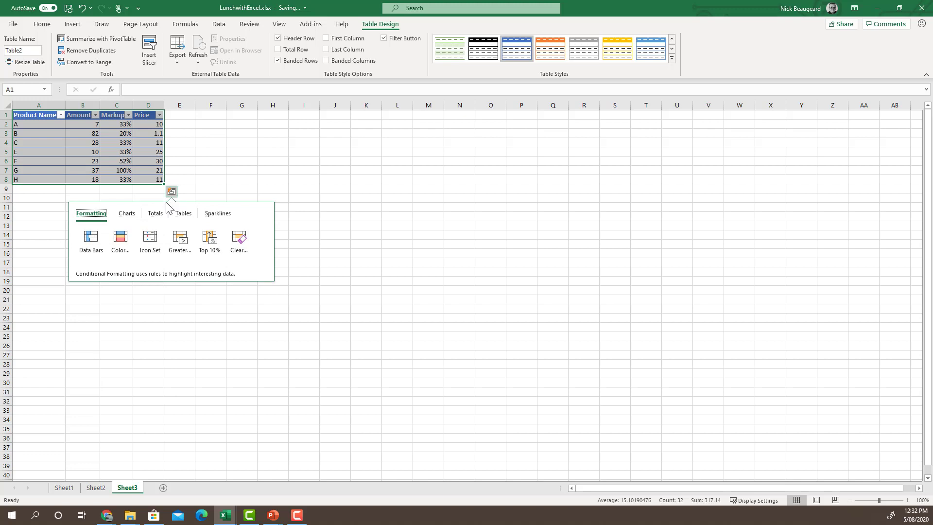
left_click(148, 243)
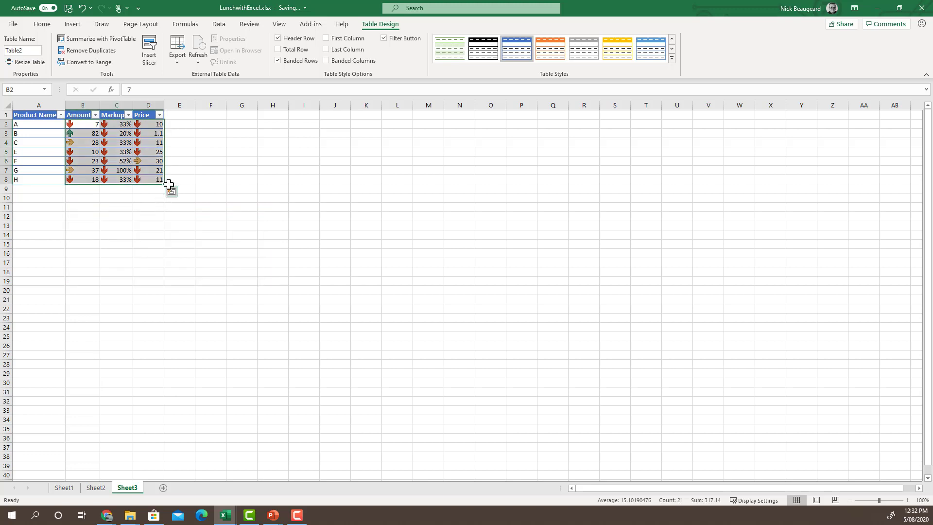
- Fill the numeric columns down to row 16 as a series
left_click_drag(197, 227, 162, 258)
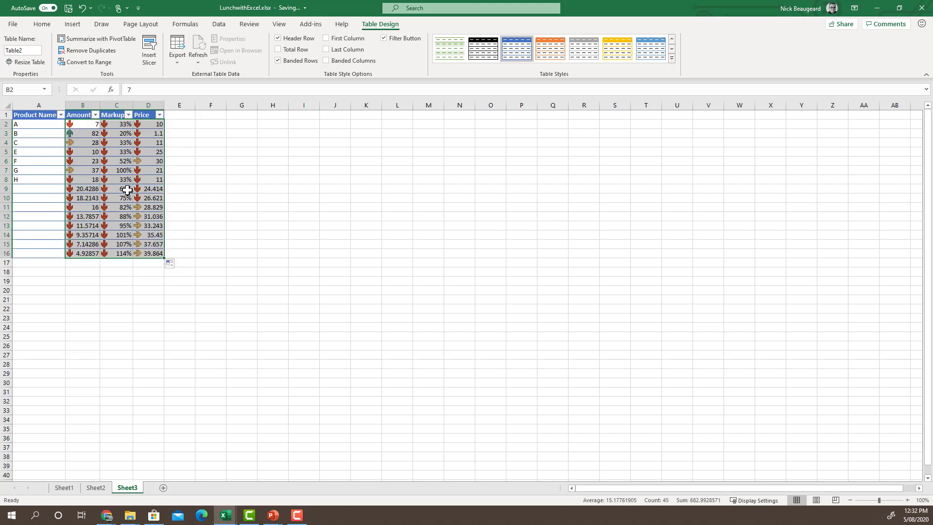
left_click(43, 184)
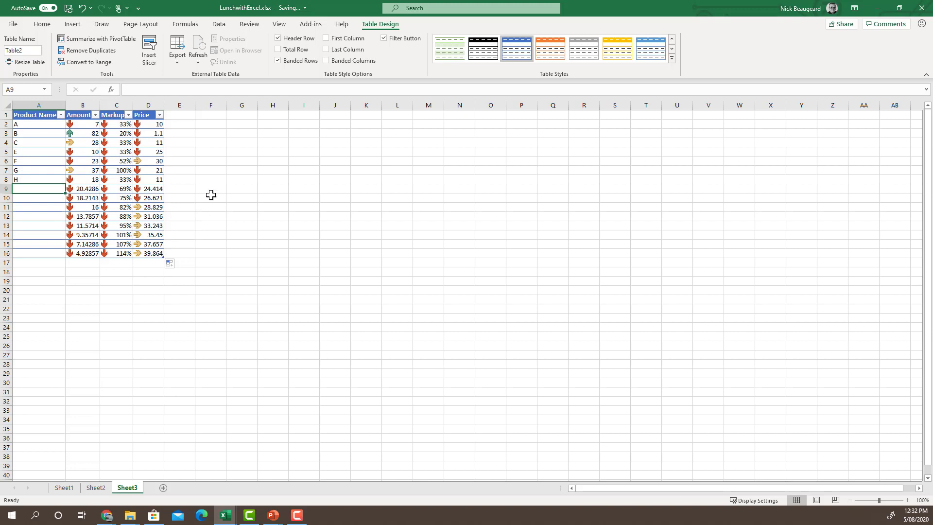
left_click(173, 264)
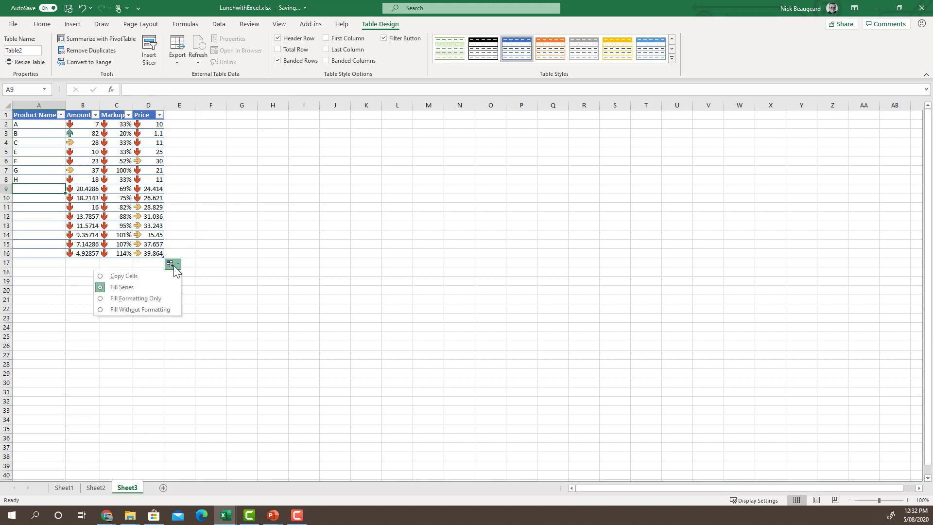
left_click(237, 272)
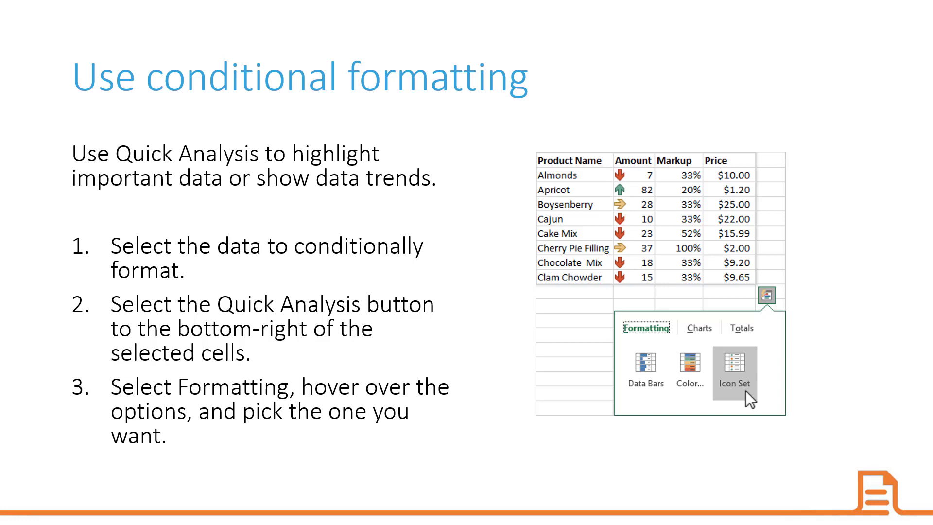
- Advance to the "Freeze the top row of headings" slide, then return to Excel's Sheet3
key("Right")
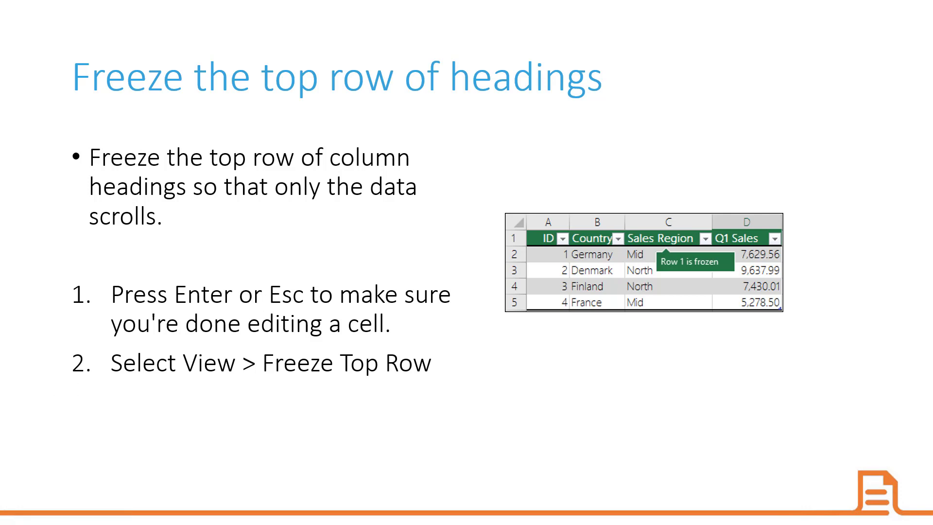
key("alt+Tab")
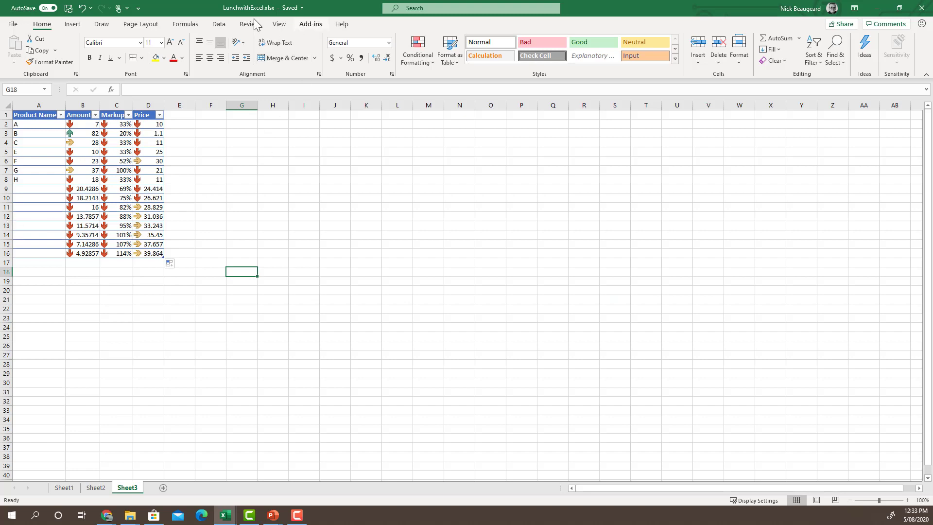
- Freeze the Sheet3 header row with Freeze Top Row and scroll to check it stays visible
left_click(280, 193)
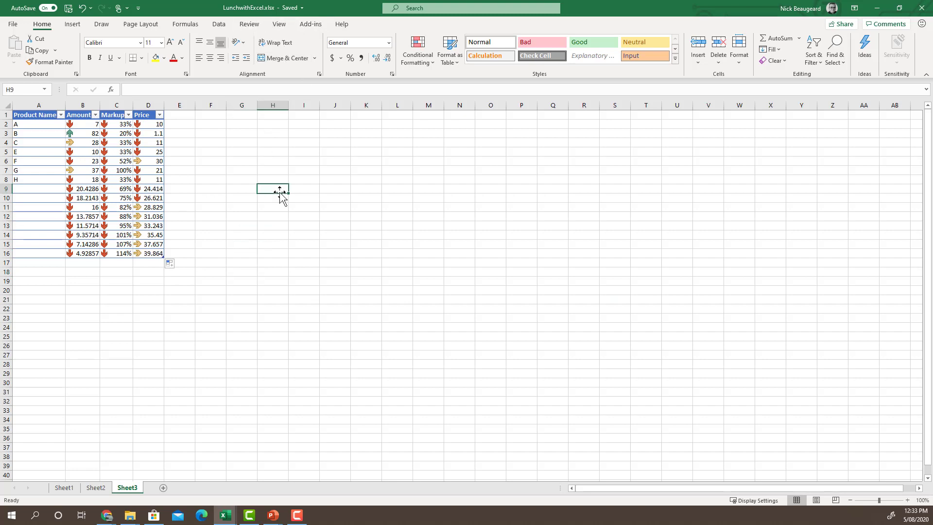
left_click(280, 25)
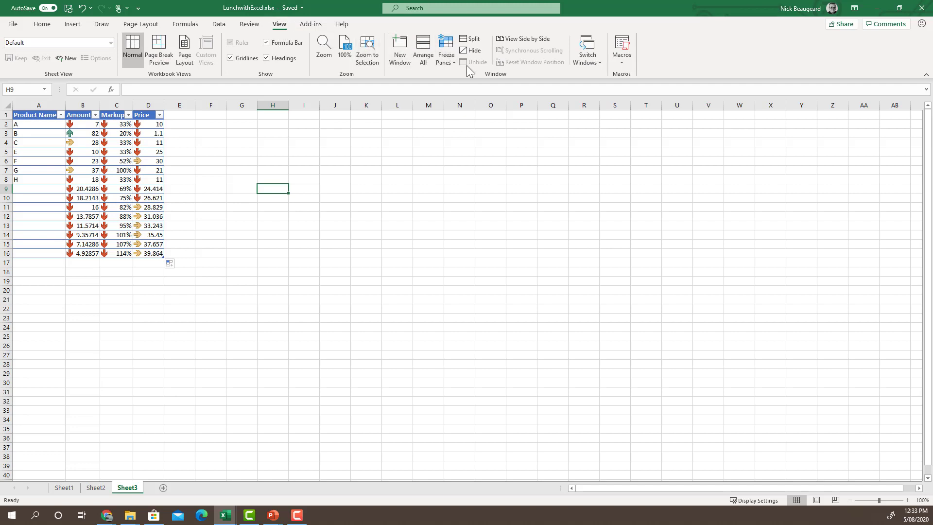
left_click(451, 59)
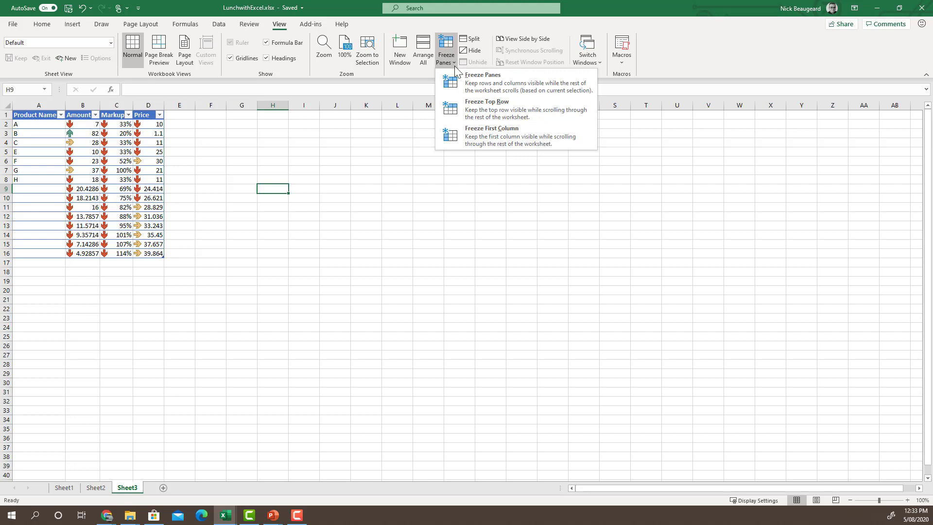
left_click(471, 109)
left_click(279, 144)
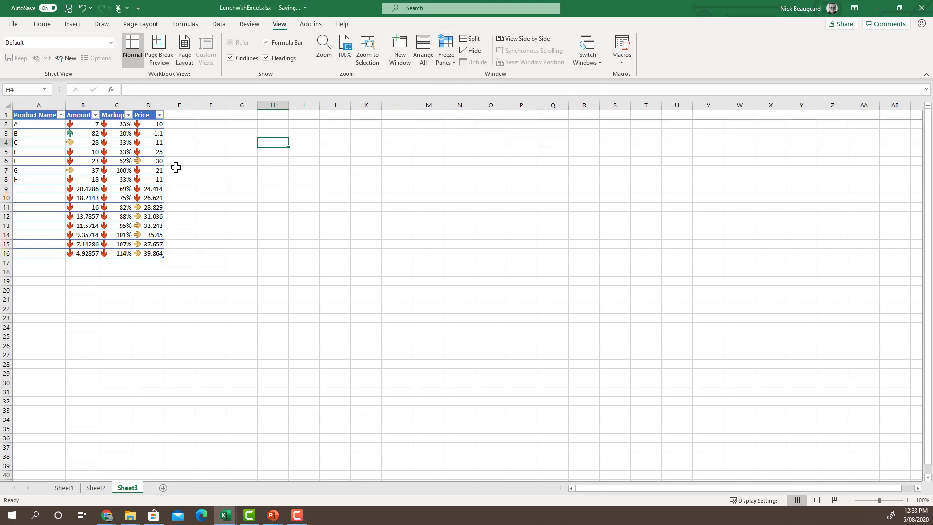
scroll(170, 193, "down", 5)
scroll(171, 193, "up", 5)
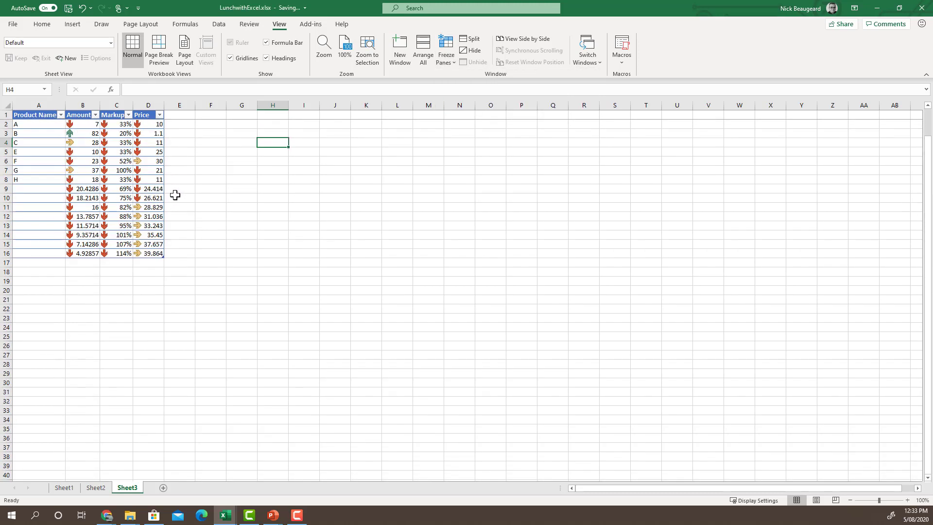
scroll(175, 195, "down", 20)
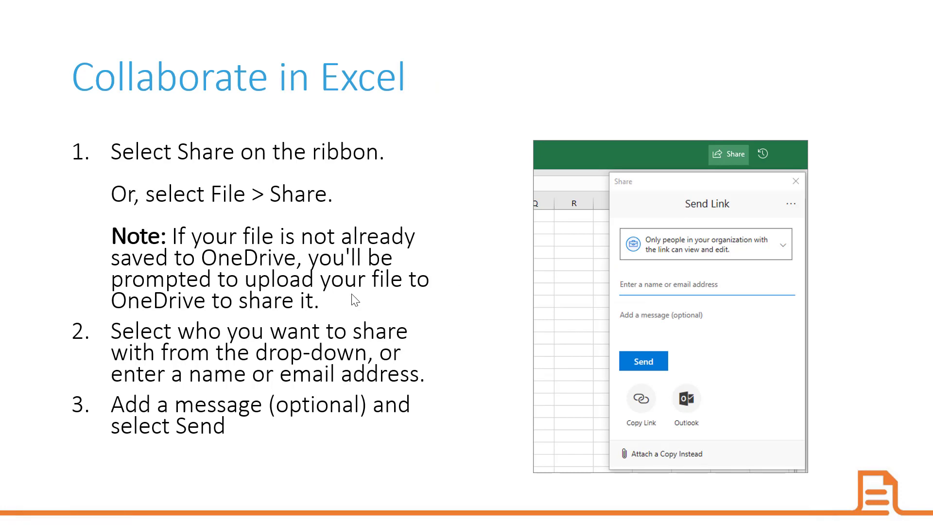
- Return from the slideshow to Excel and scroll back to the top of Sheet3
key("alt+Tab")
scroll(318, 201, "up", 15)
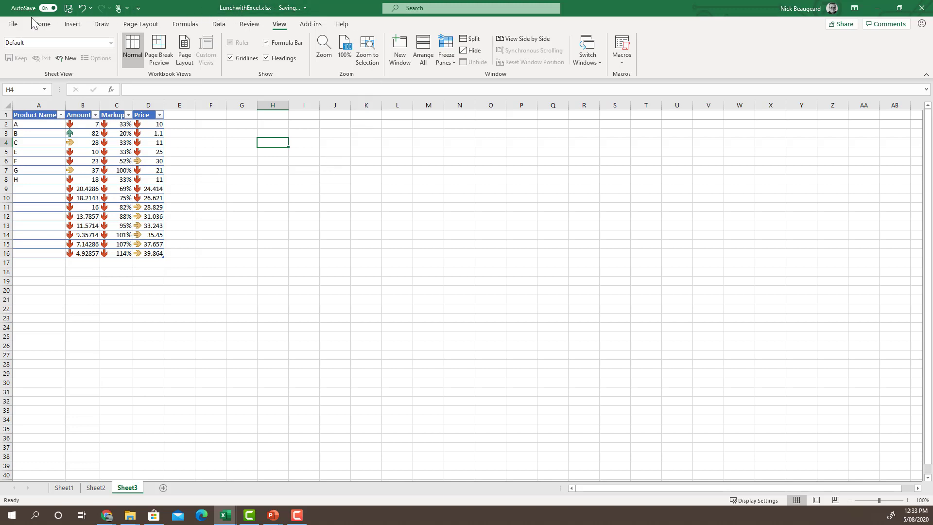
- Share LunchwithExcel.xlsx by link with a suggested colleague, leaving link settings unchanged, then show the thank-you slide
left_click(12, 24)
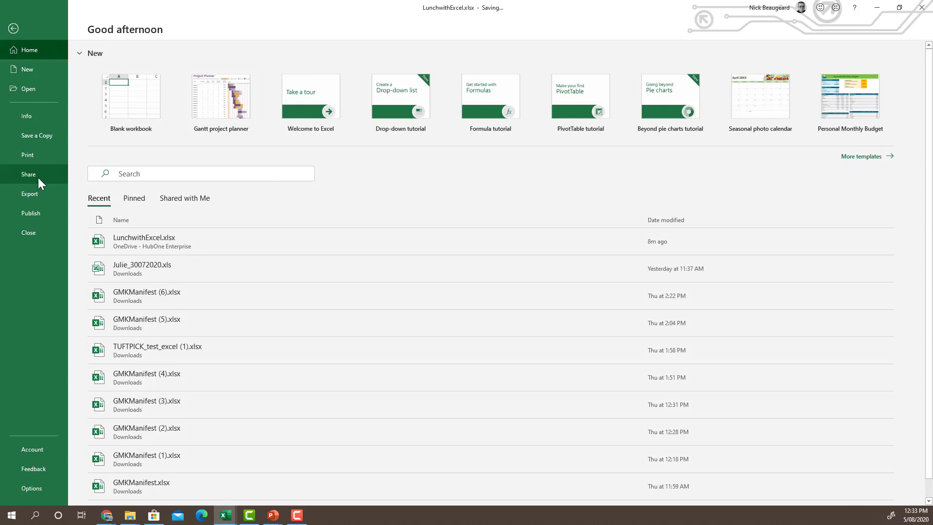
left_click(38, 180)
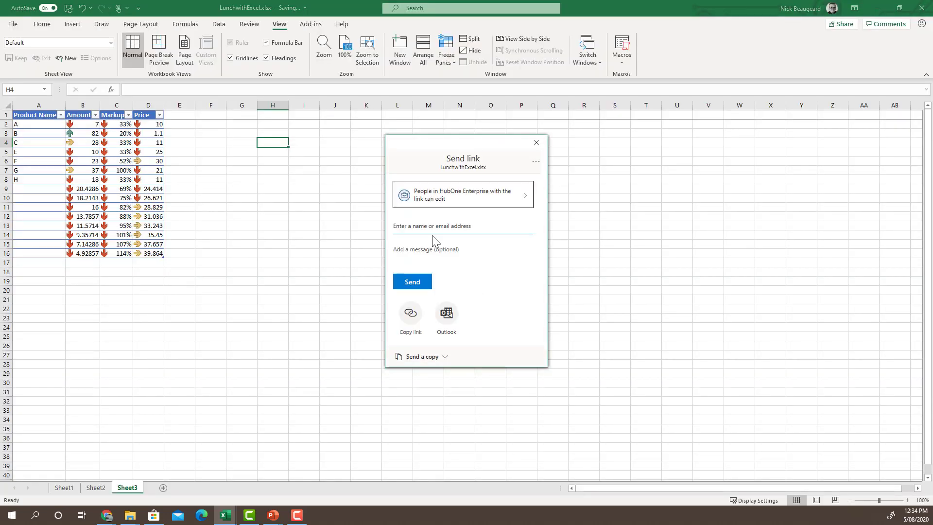
left_click(447, 225)
type("tjs")
left_click(437, 244)
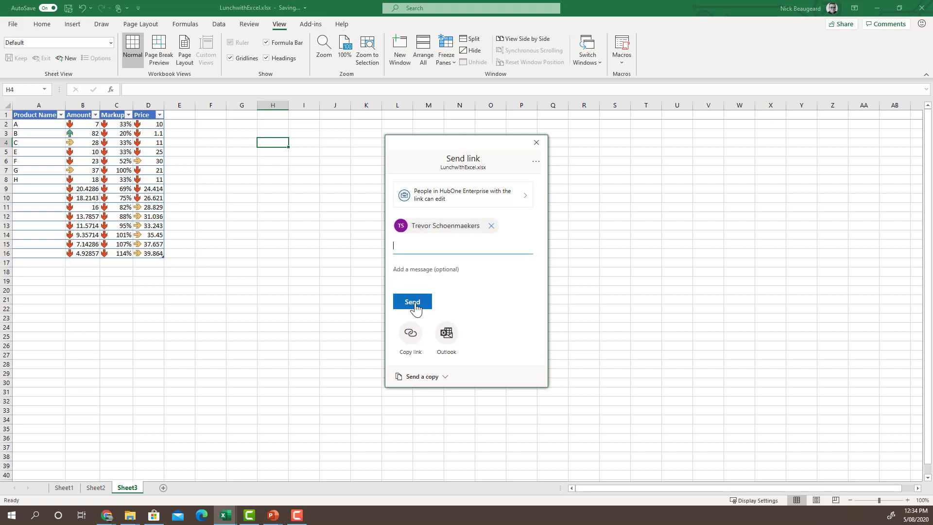
left_click(526, 200)
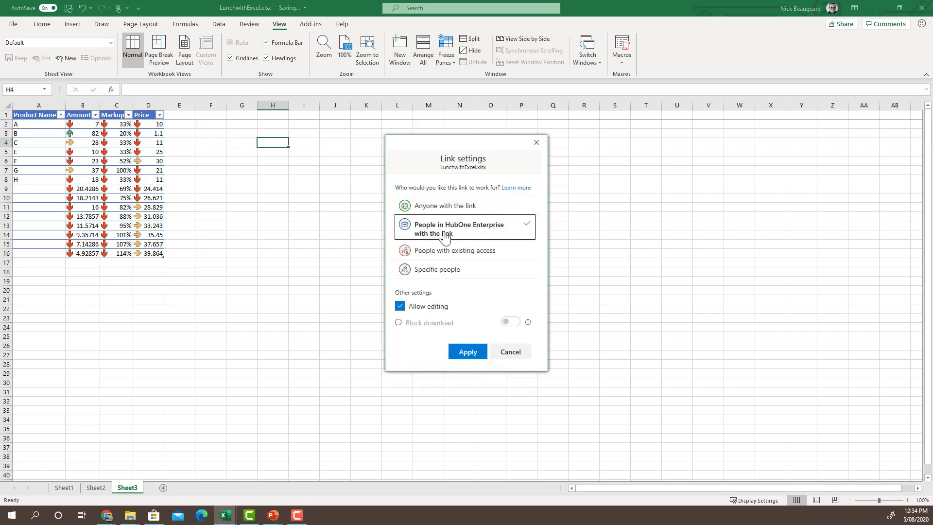
left_click(510, 352)
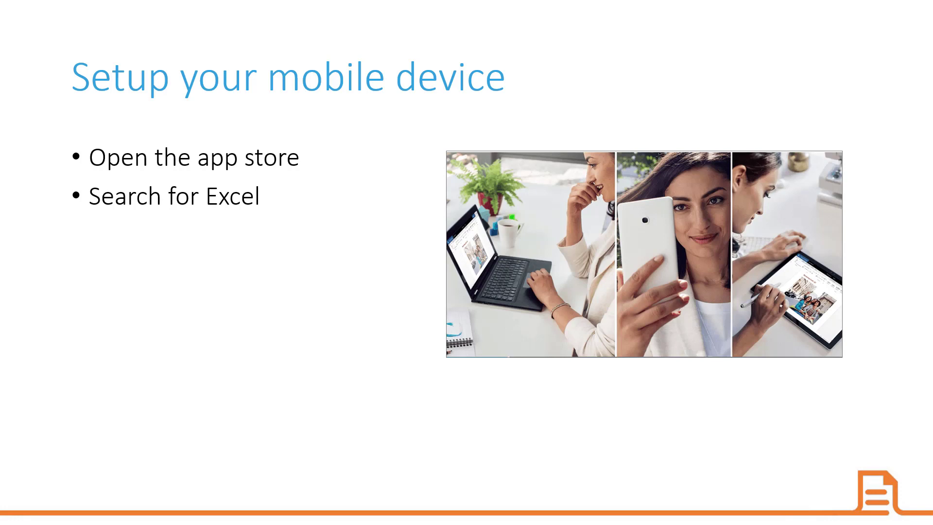
key("Right")
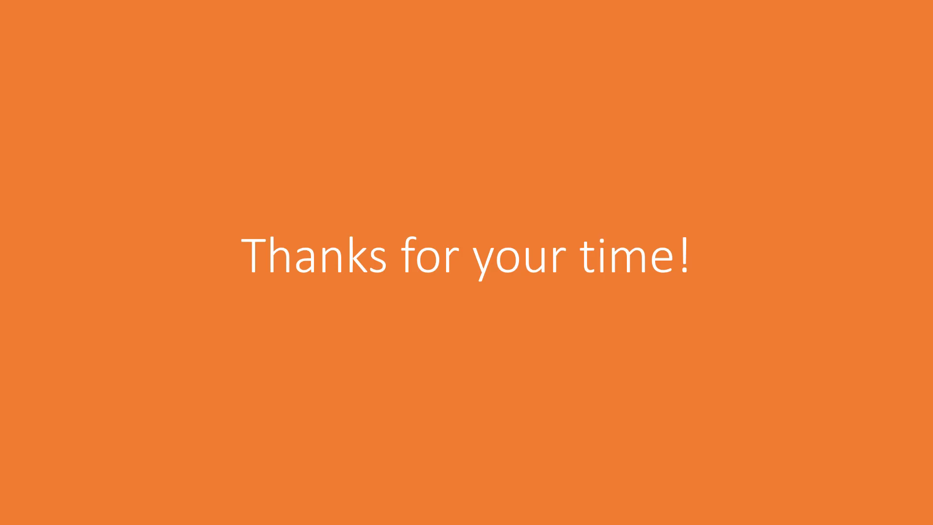